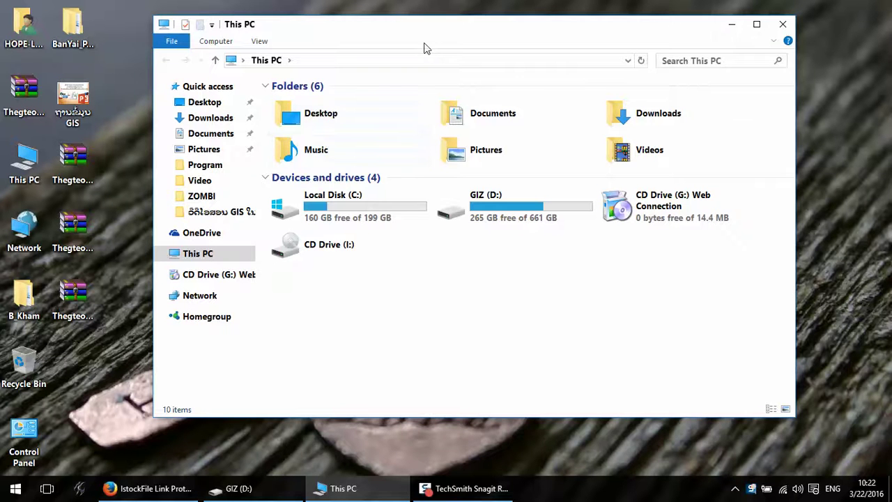
left_click_drag(424, 43, 422, 72)
right_click(343, 23)
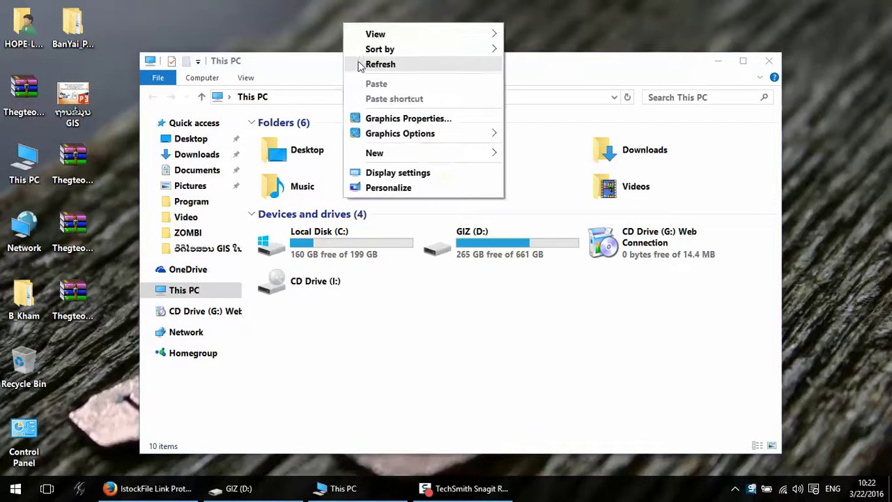
left_click(359, 64)
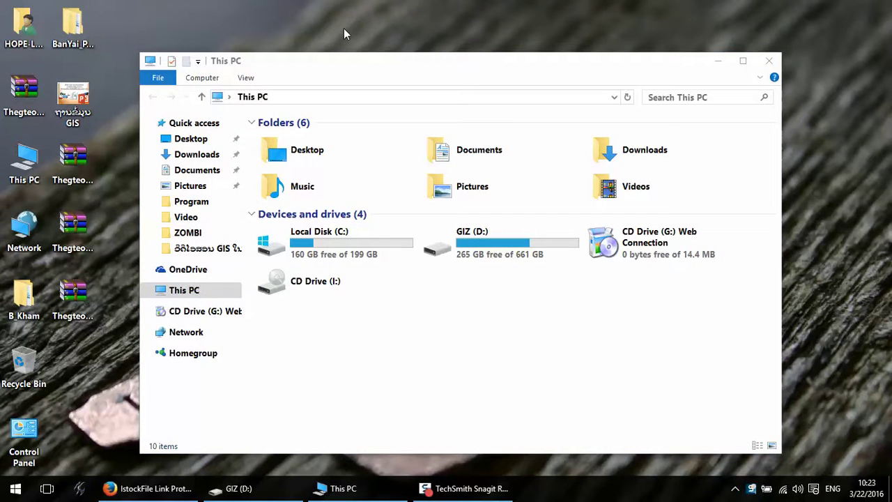
mouse_move(360, 66)
left_mouse_down()
mouse_move(364, 82)
mouse_move(364, 57)
left_mouse_up()
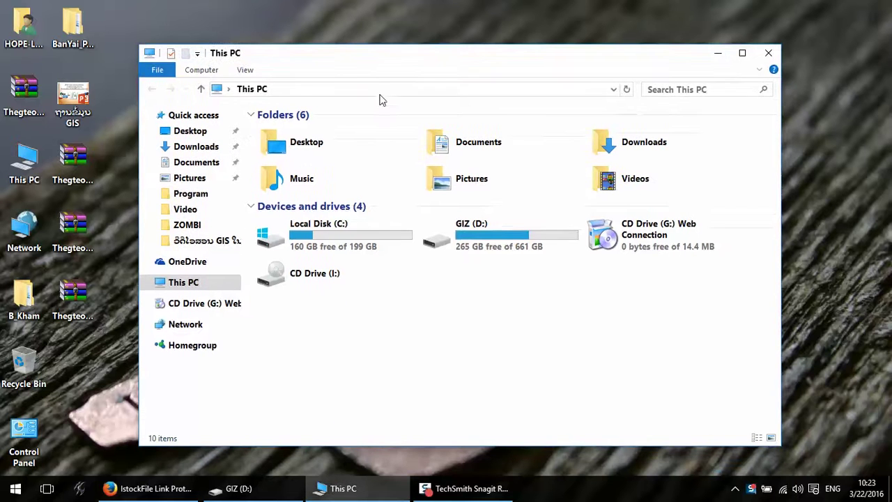
Step: Open the GIZ (D:) drive and create a new folder named B_XXX_XXX in it
double_click(470, 254)
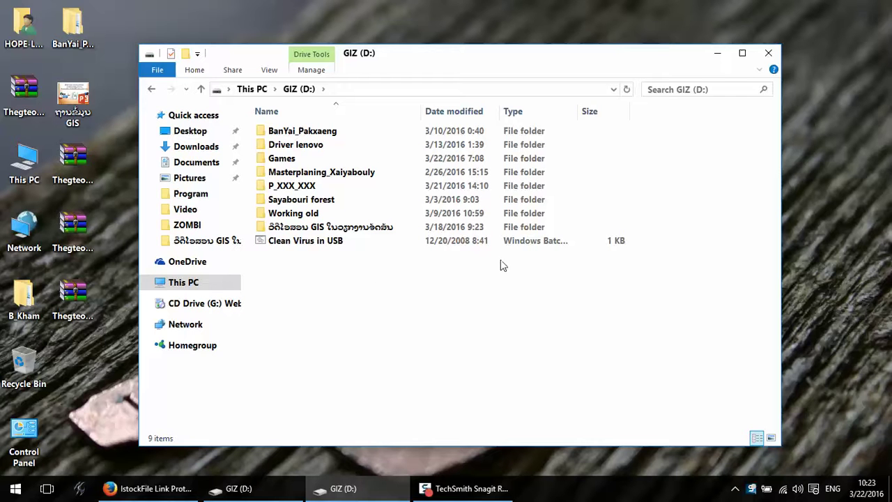
right_click(306, 275)
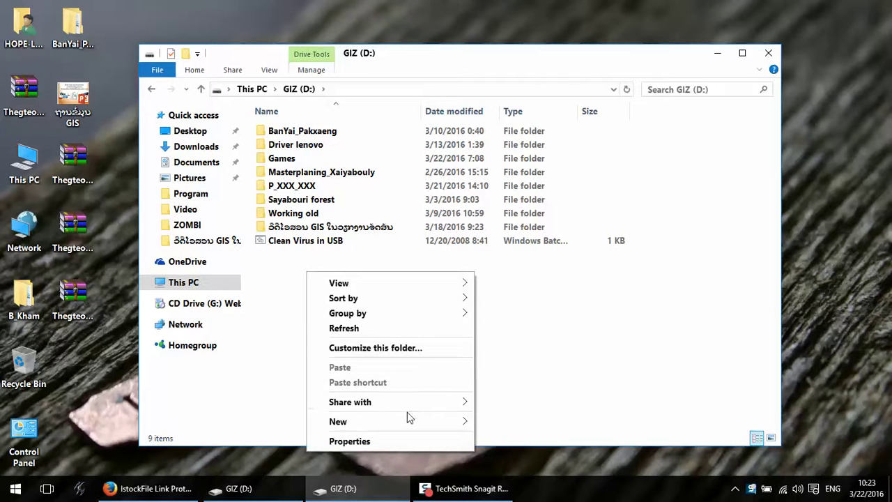
mouse_move(410, 427)
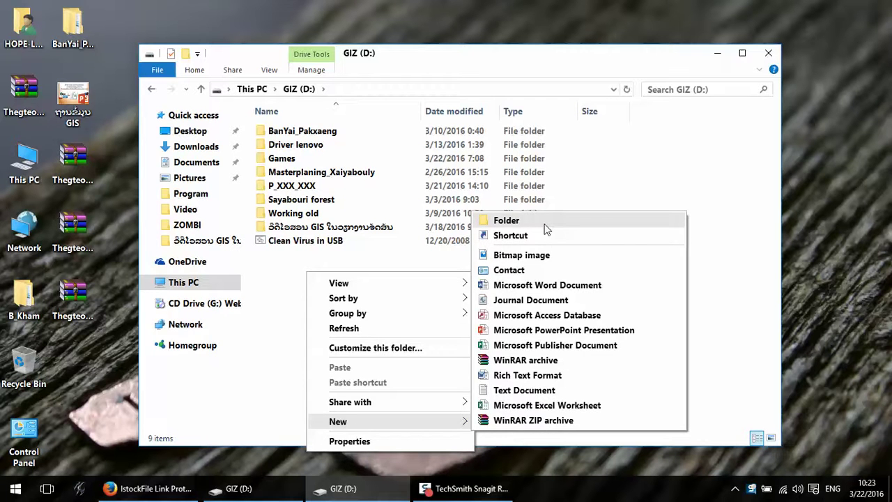
left_click(505, 220)
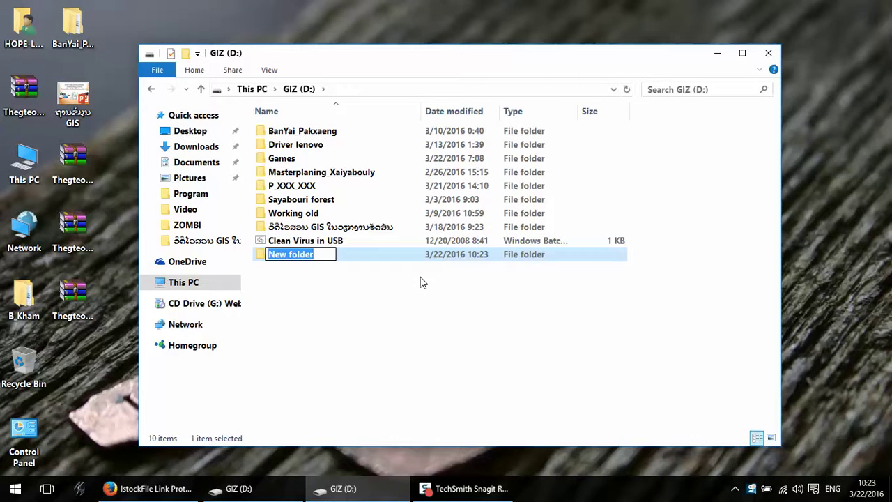
type("b")
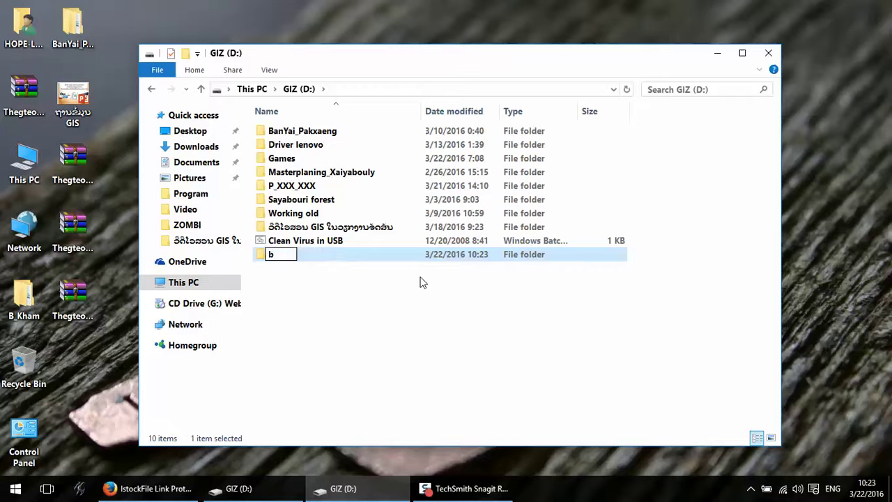
key("BackSpace")
type("B_X")
key("BackSpace")
type("XXX")
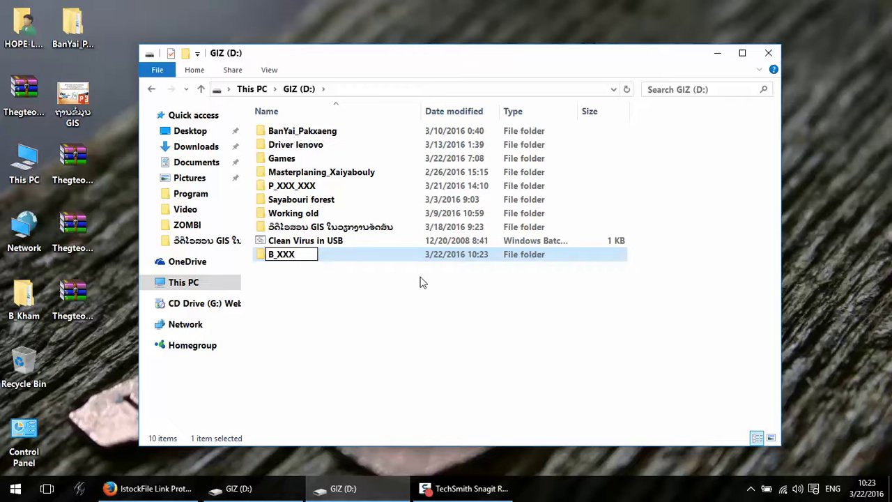
type("_XXX")
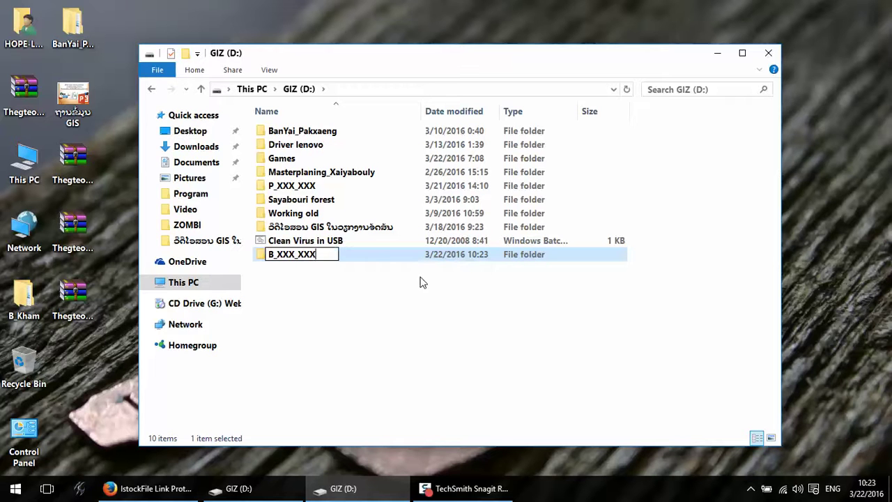
left_click(386, 302)
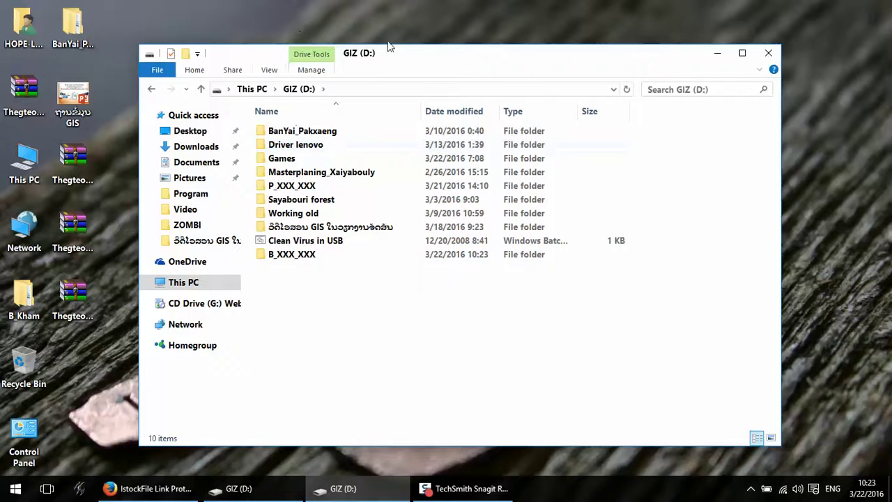
left_click_drag(405, 52, 452, 43)
right_click(149, 116)
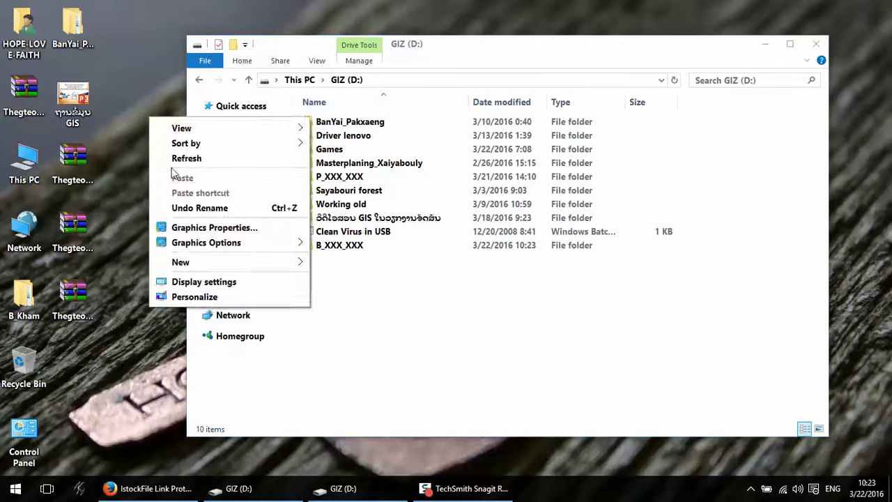
left_click(174, 160)
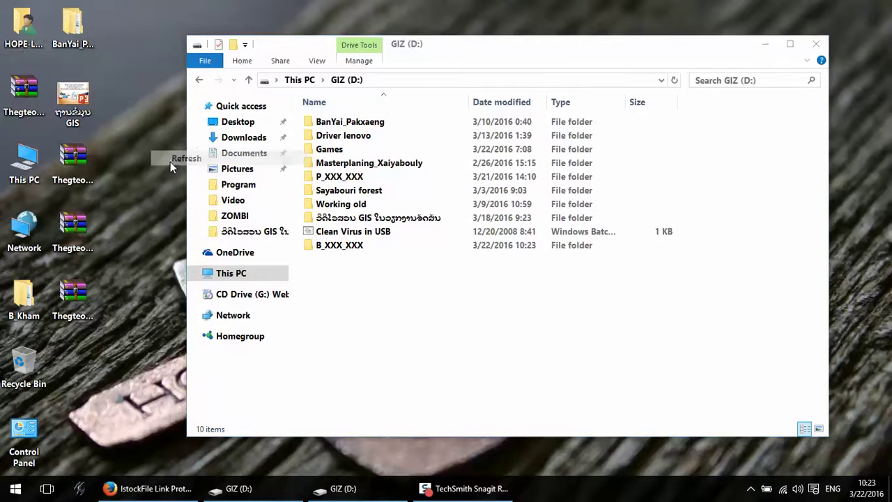
Step: Open the B_XXX_XXX folder and create a subfolder named CLU inside it
double_click(361, 255)
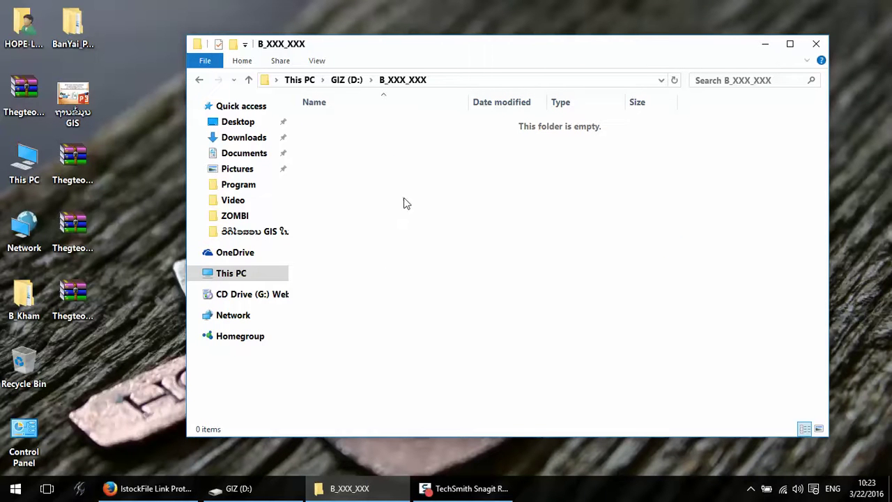
right_click(377, 134)
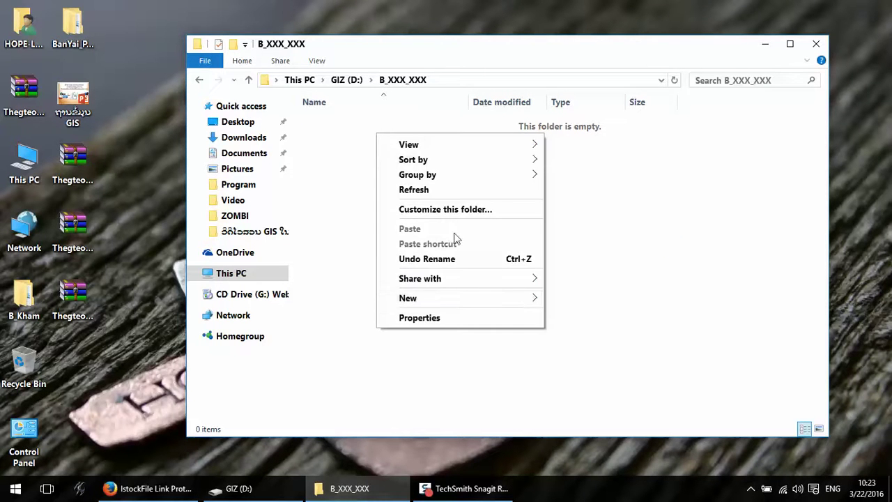
mouse_move(504, 304)
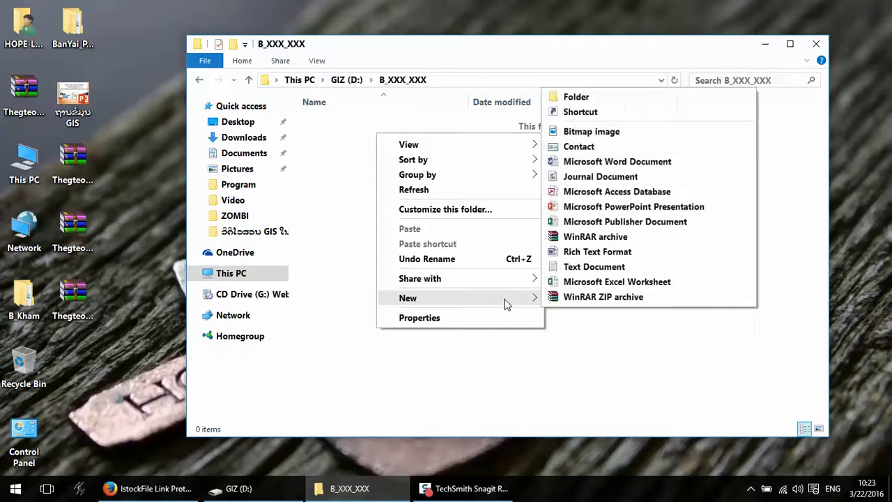
left_click(576, 98)
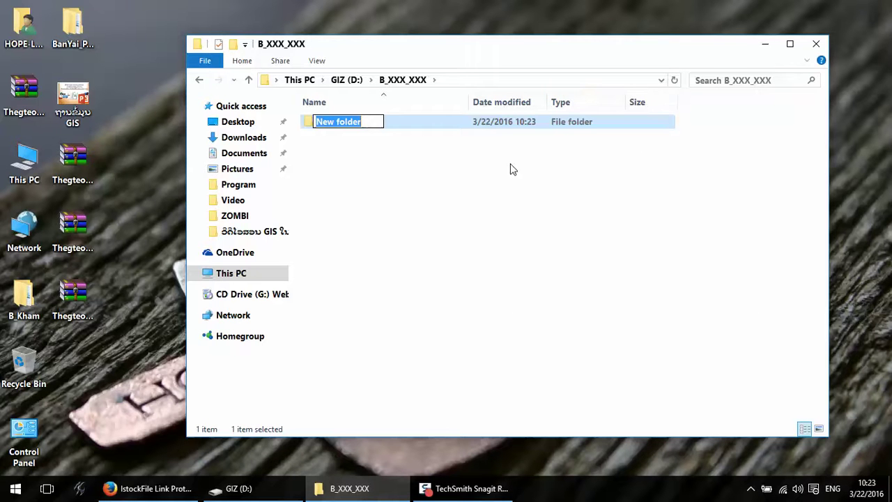
type("C")
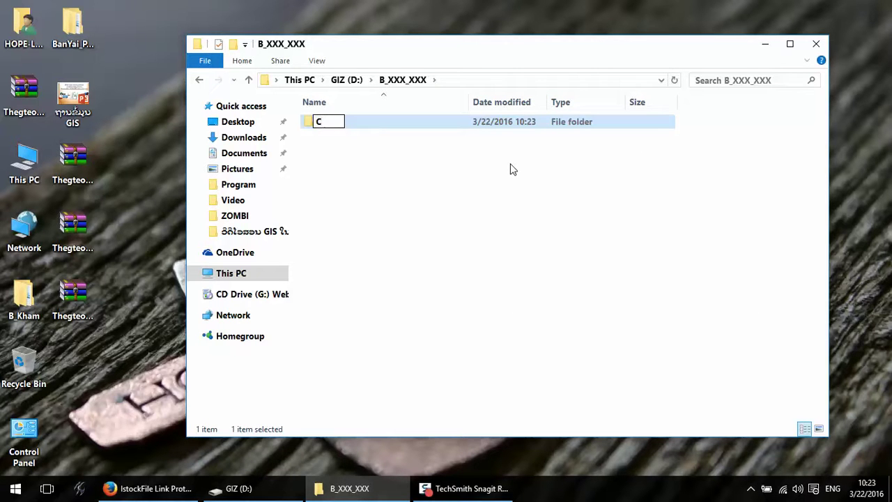
type("LU")
key("Return")
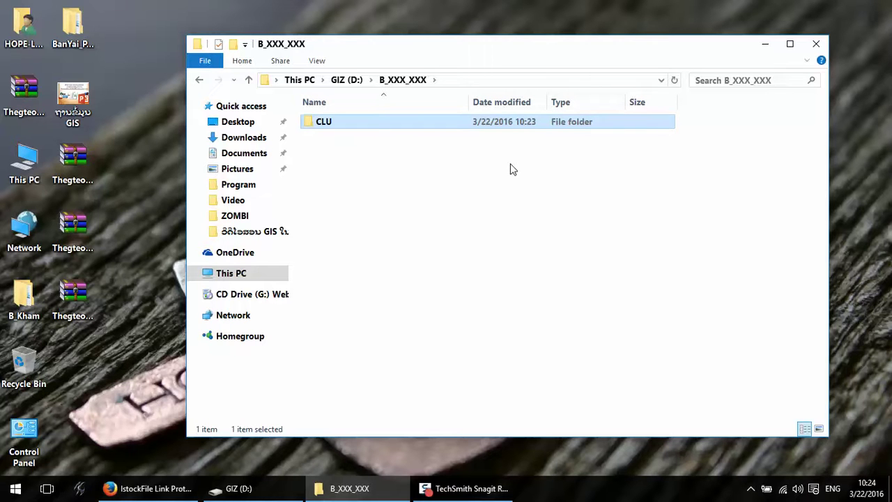
Step: Create a second subfolder named FLUMZ inside the B_XXX_XXX folder
left_click(403, 185)
right_click(355, 159)
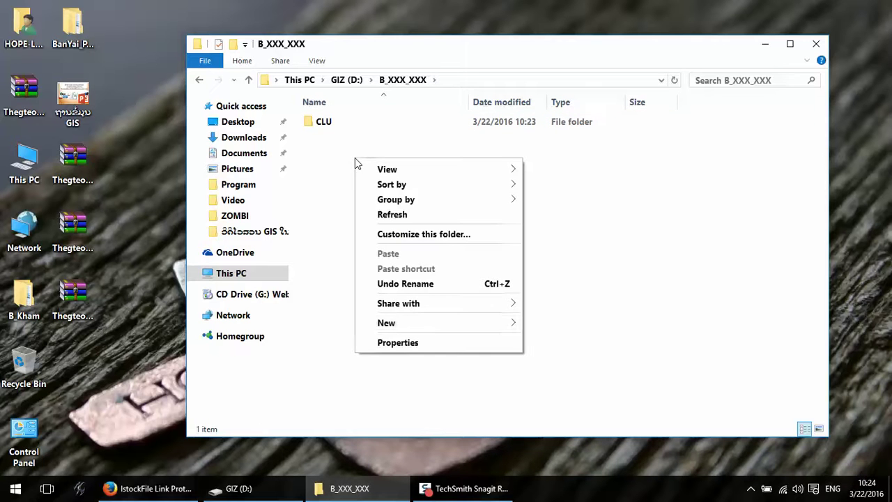
mouse_move(484, 330)
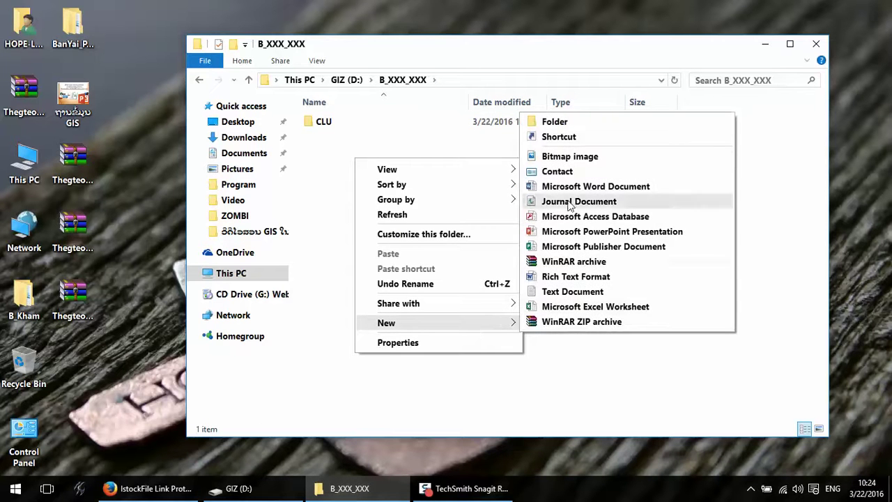
left_click(565, 122)
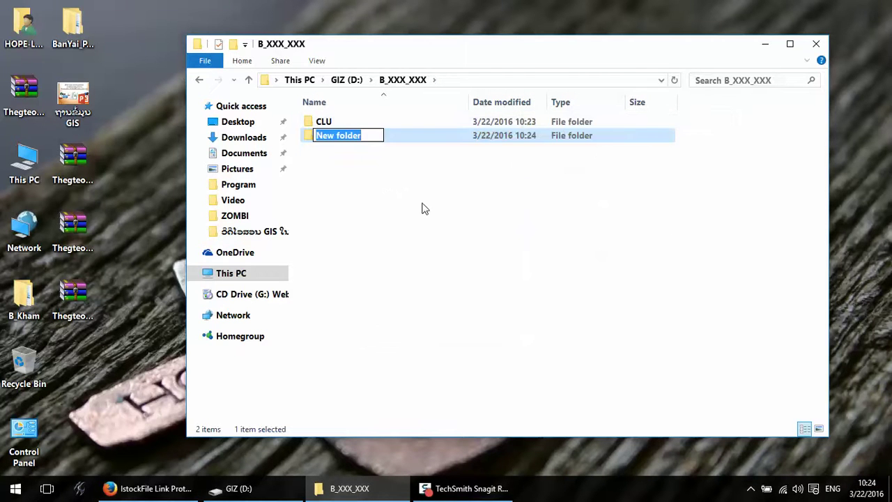
type("F")
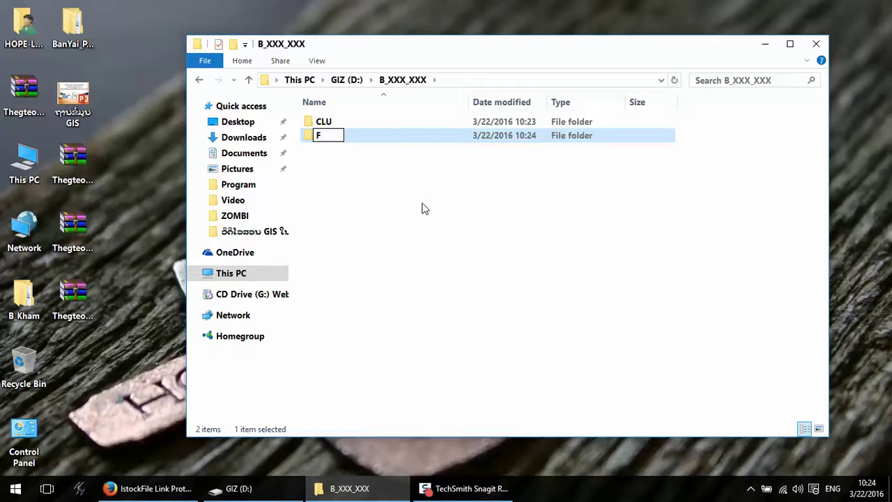
type("LUMZ")
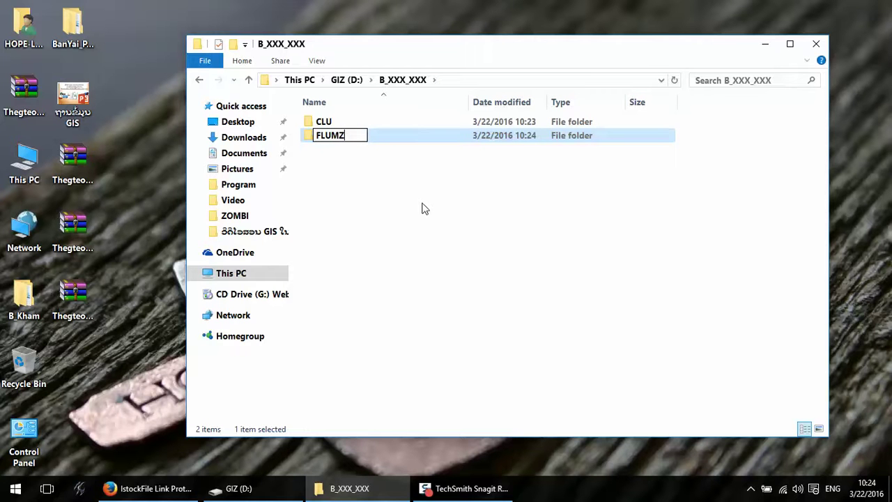
left_click(365, 178)
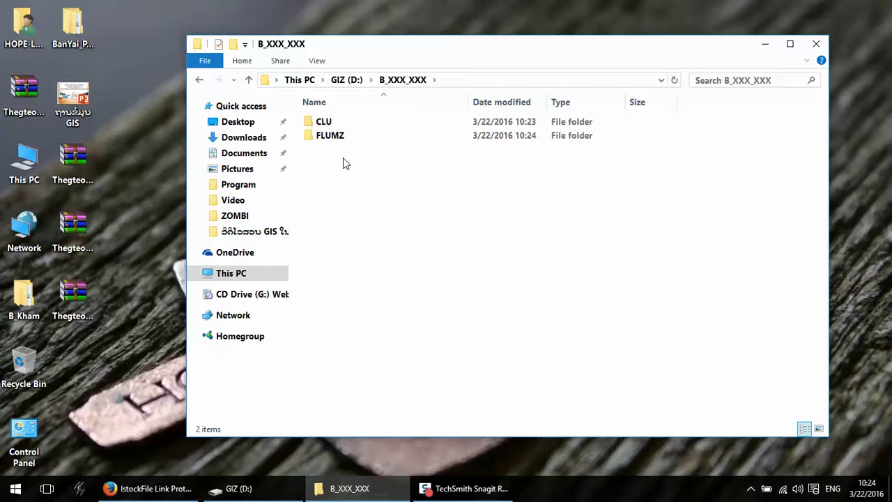
Step: Create a third subfolder named GPS inside the B_XXX_XXX folder
right_click(343, 157)
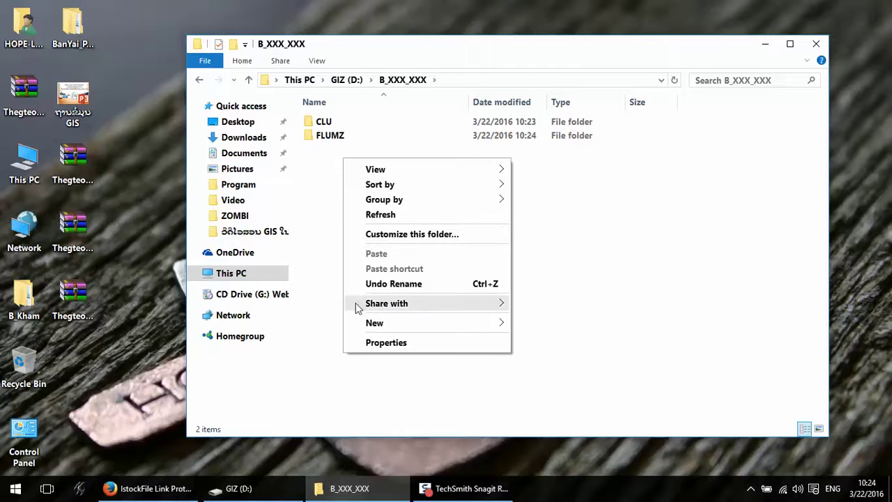
mouse_move(379, 322)
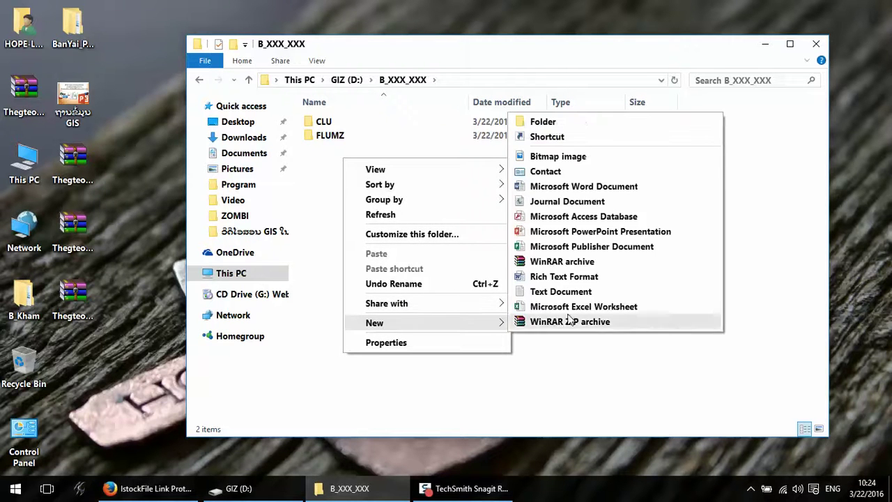
left_click(555, 123)
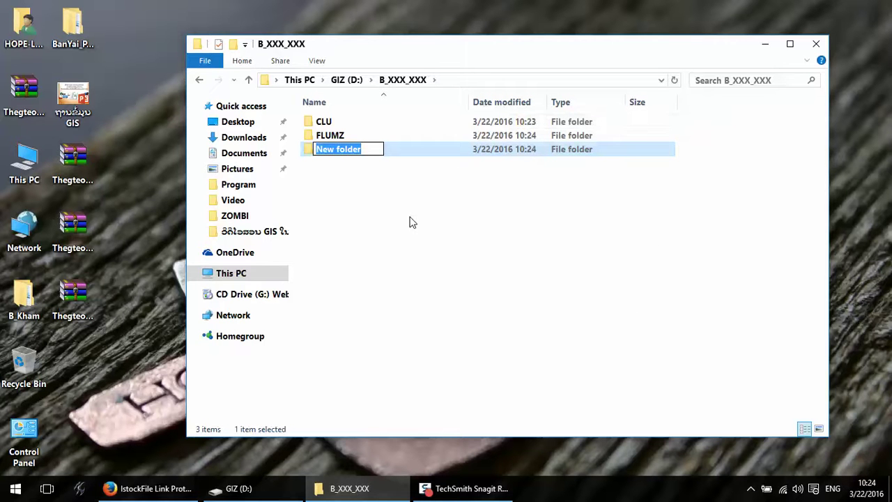
type("GP")
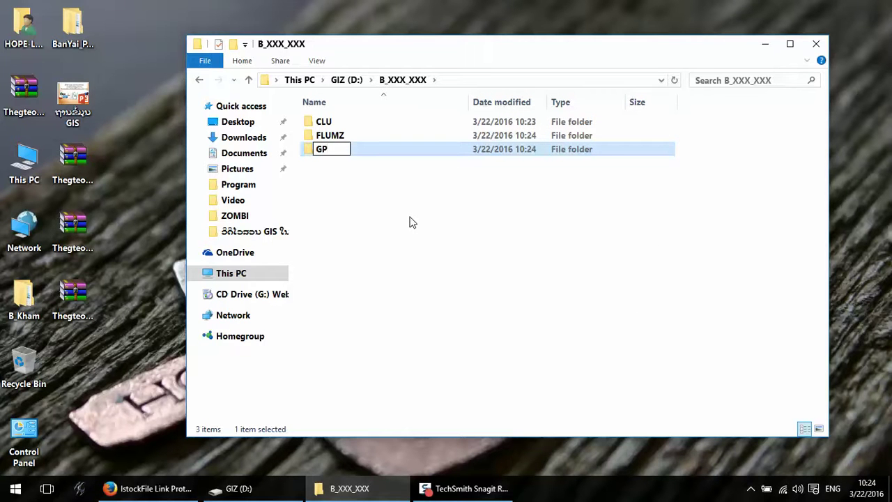
type("S")
key("Return")
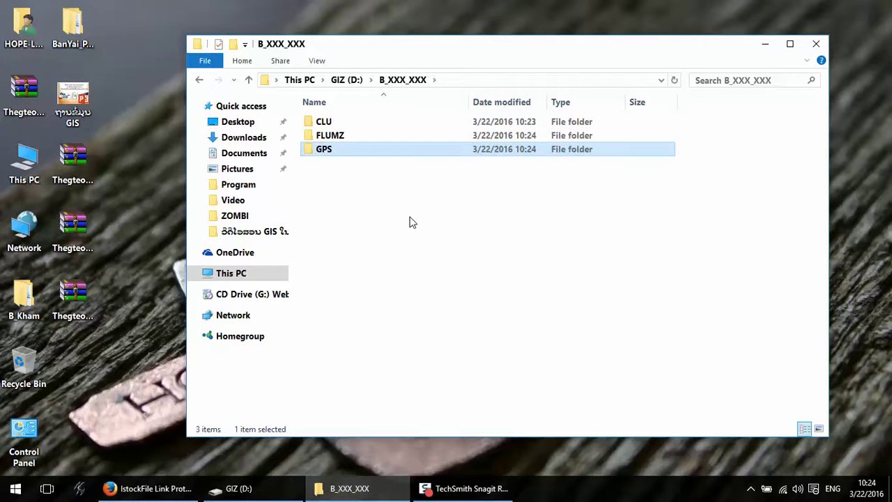
left_click(323, 177)
left_click(329, 137)
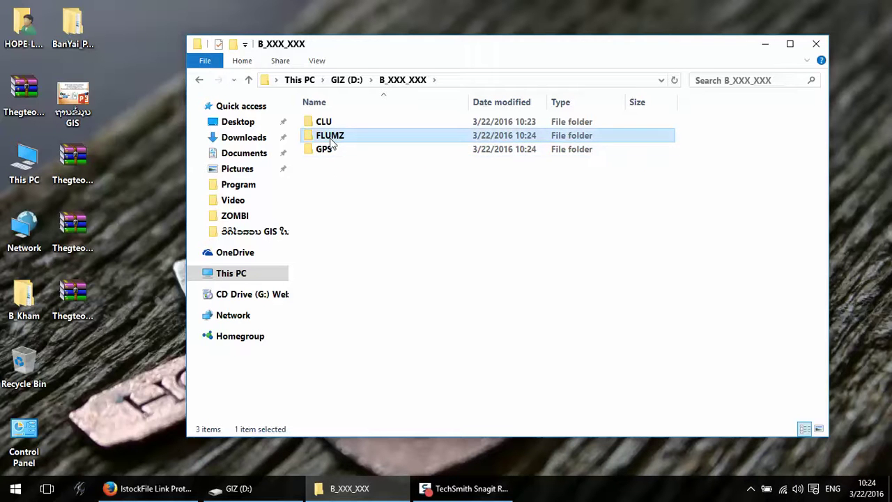
left_click(328, 152)
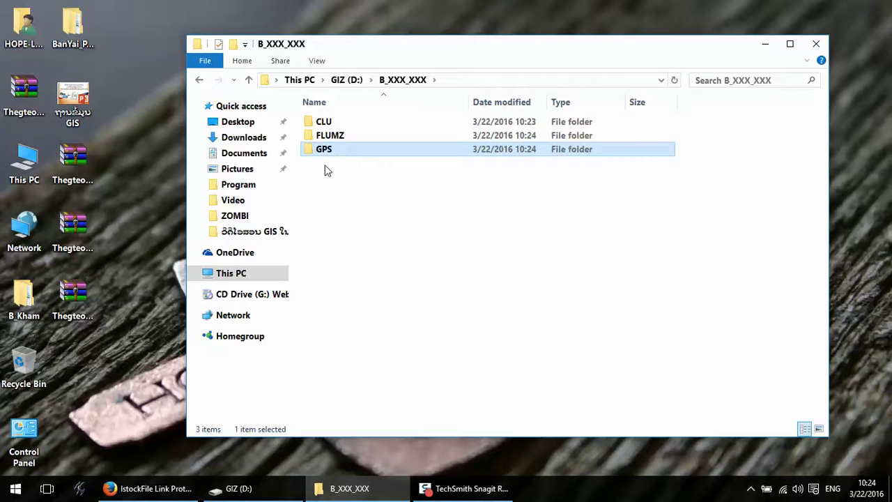
left_click(329, 182)
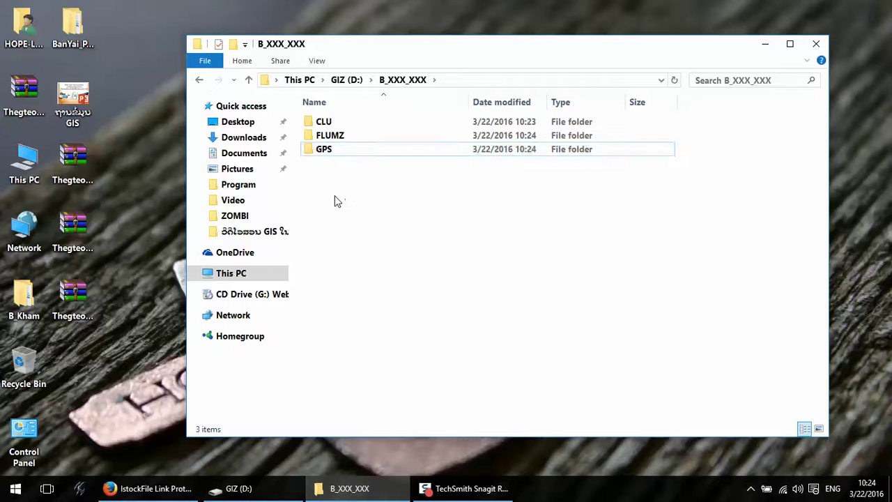
Step: Create a fourth subfolder named Map inside the B_XXX_XXX folder
right_click(336, 172)
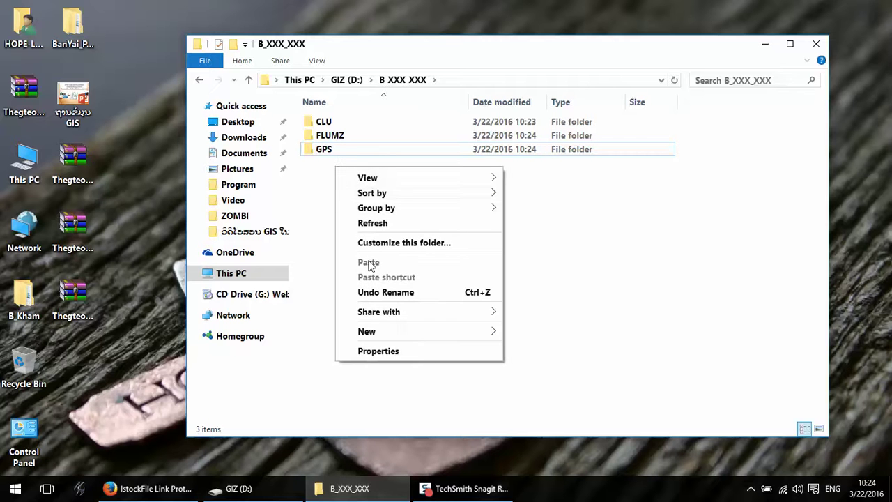
mouse_move(418, 333)
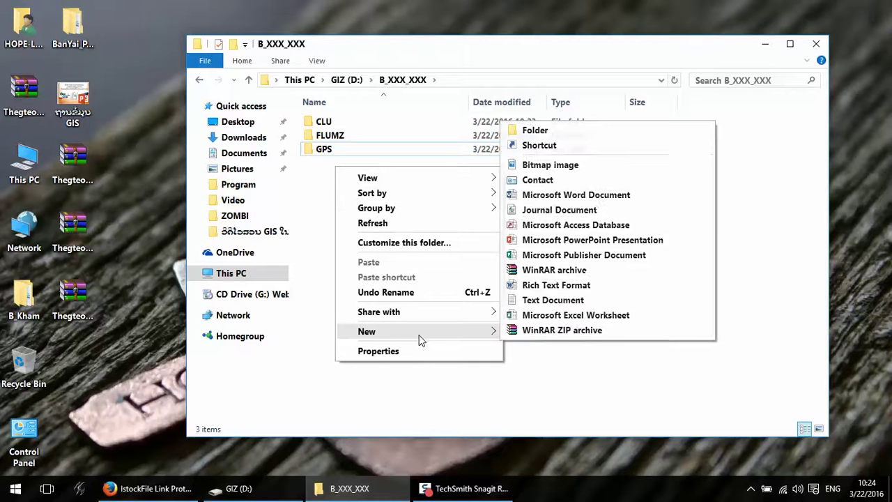
left_click(550, 131)
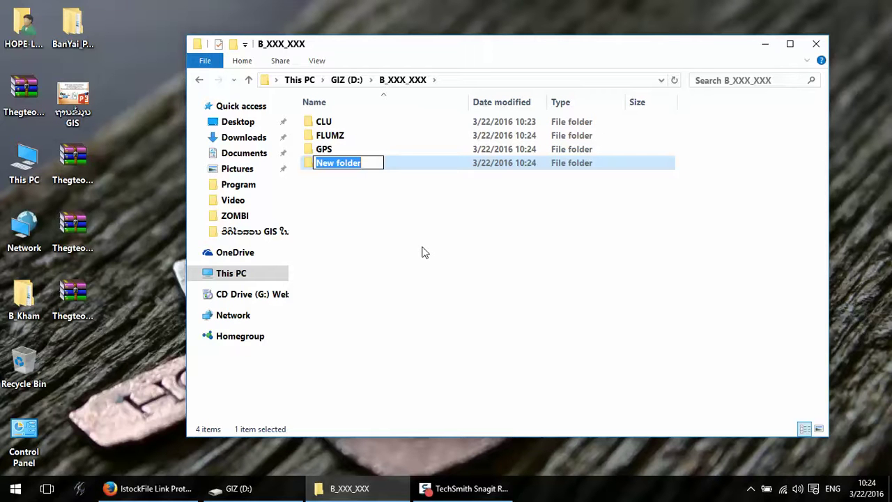
type("Map")
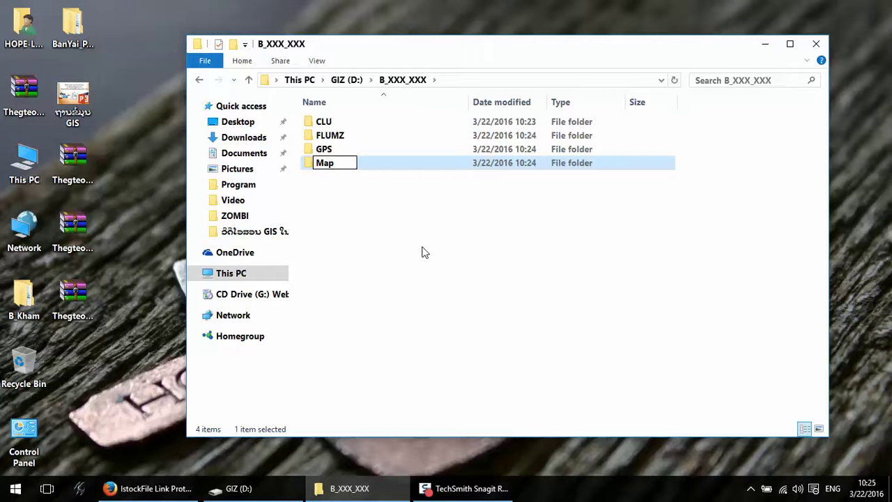
key("Return")
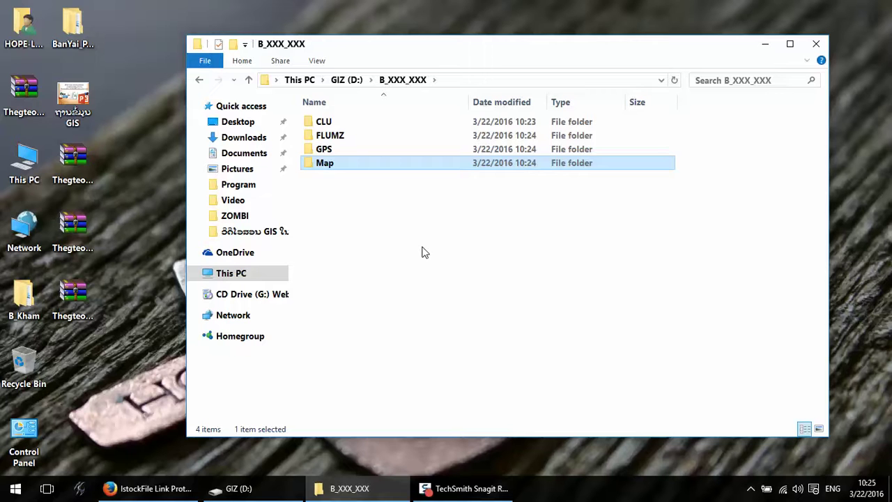
key("Up")
left_click(344, 169)
left_click(334, 186)
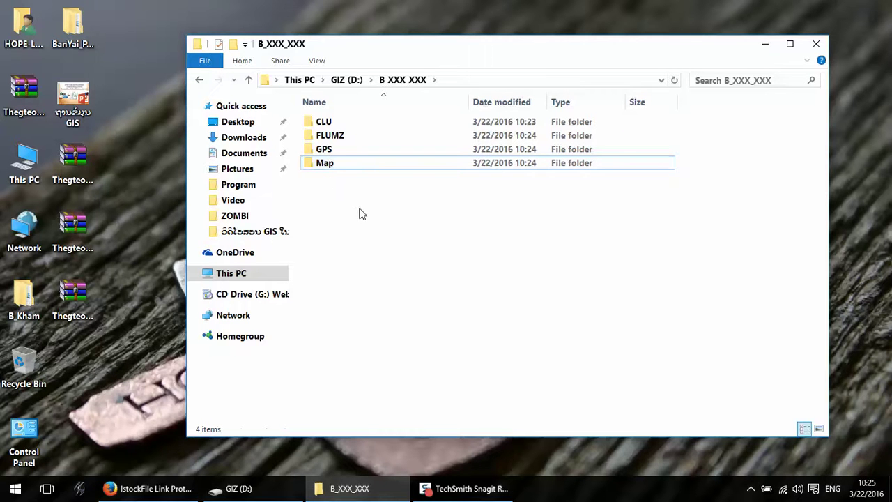
Step: Create a fifth subfolder named Report_Document inside the B_XXX_XXX folder
right_click(336, 189)
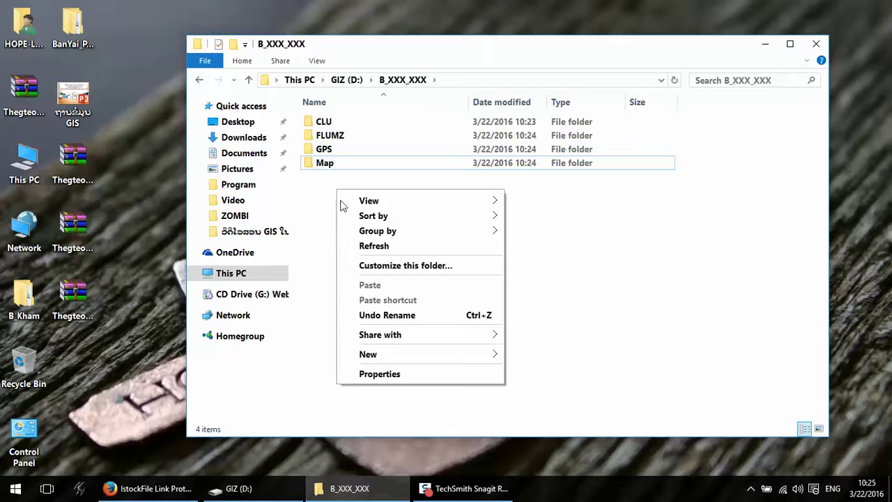
mouse_move(432, 357)
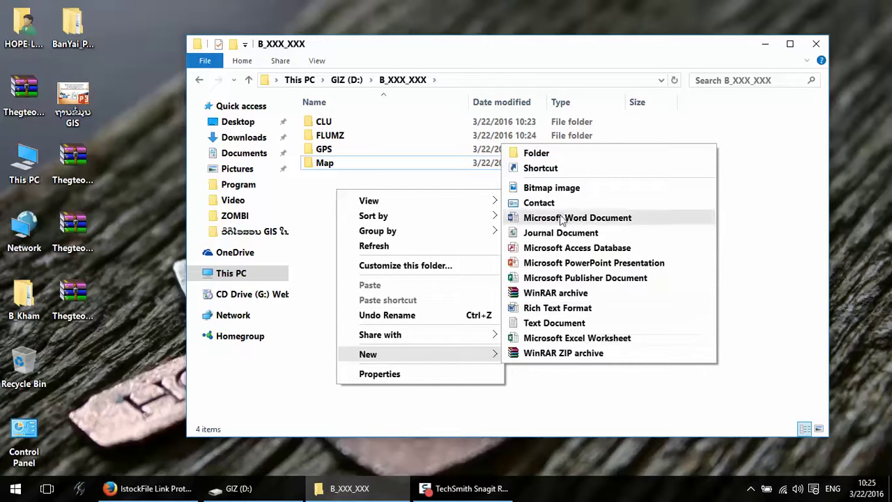
left_click(557, 160)
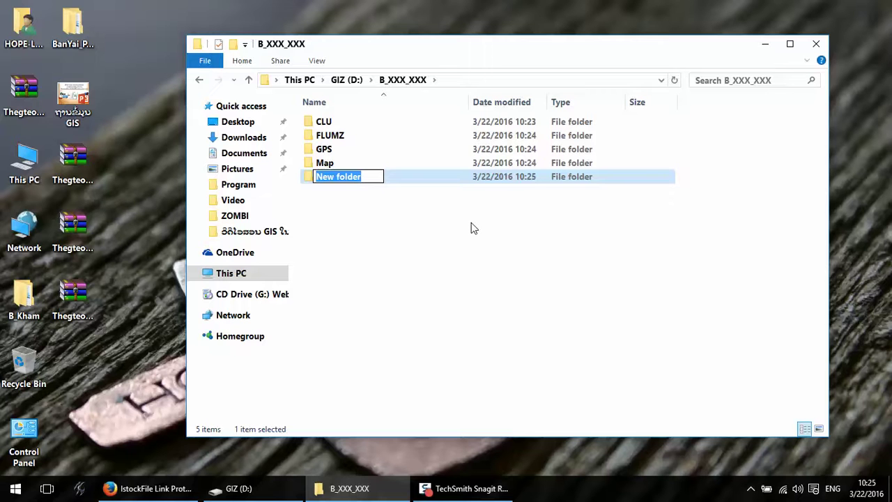
type("R")
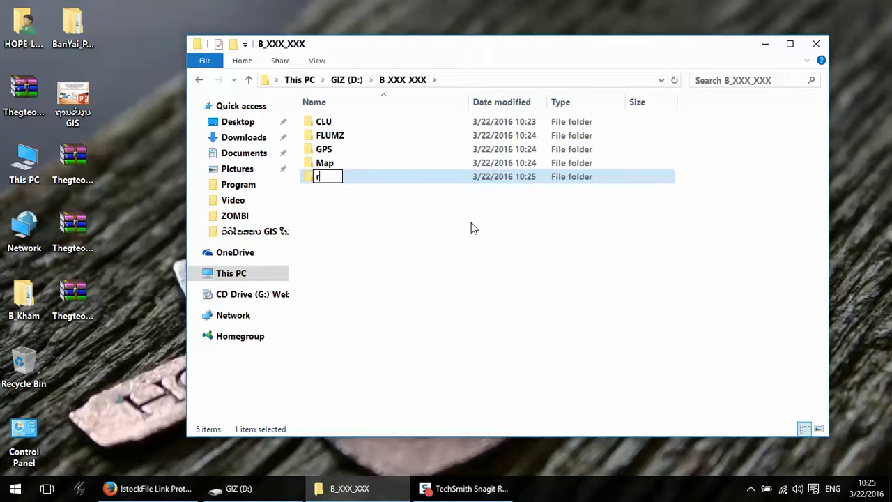
type("eport")
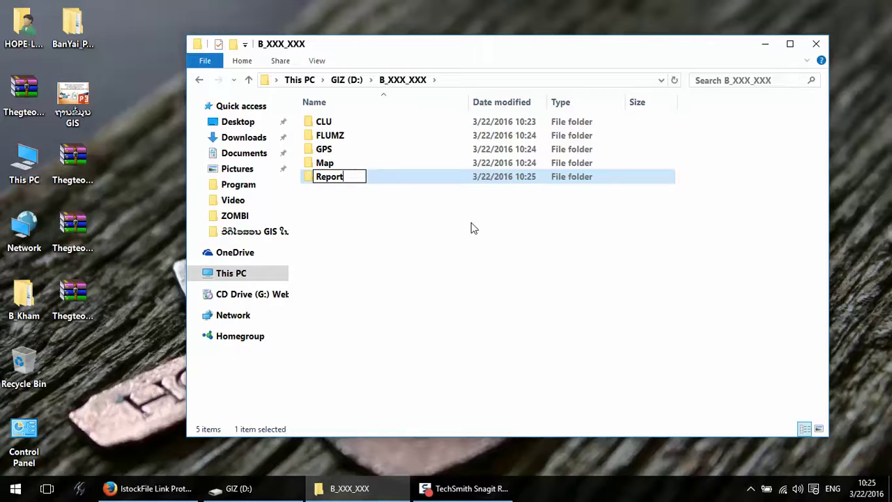
type("_Doc")
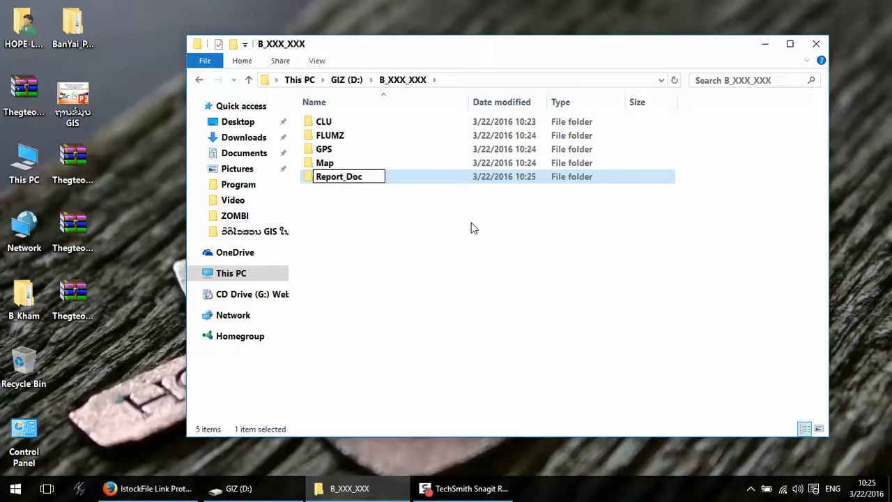
type("ument")
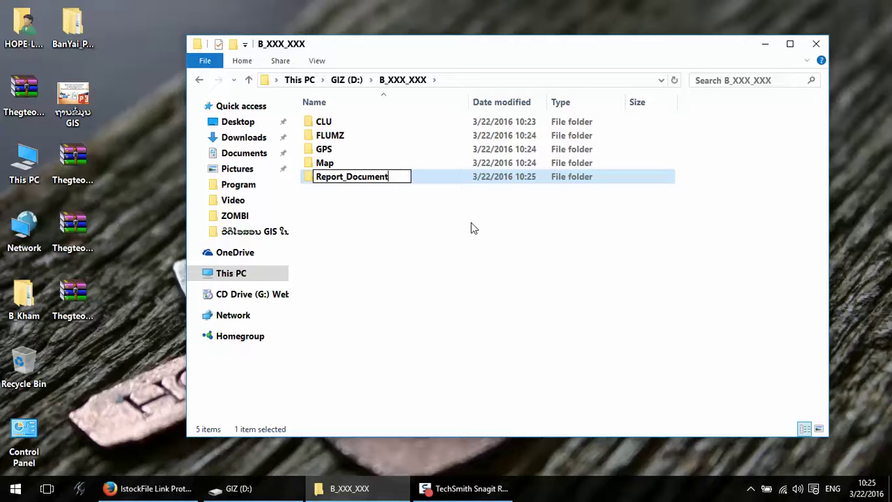
left_click(363, 274)
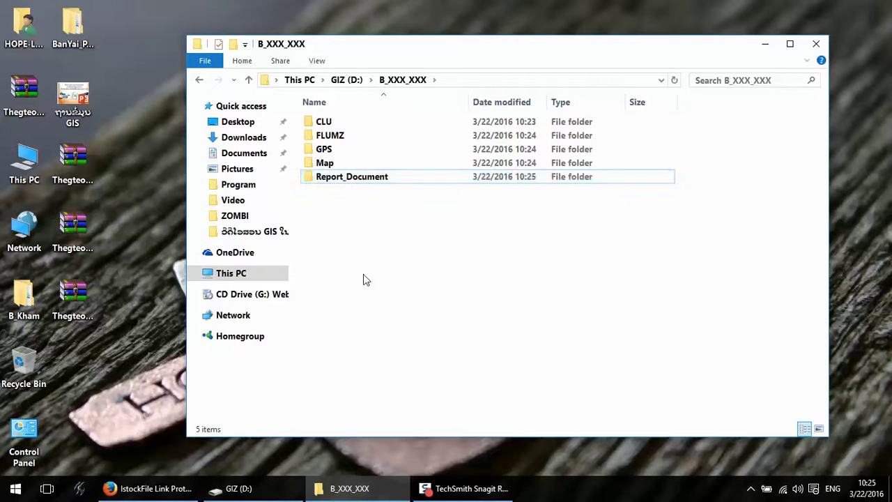
left_click(331, 169)
left_click(334, 176)
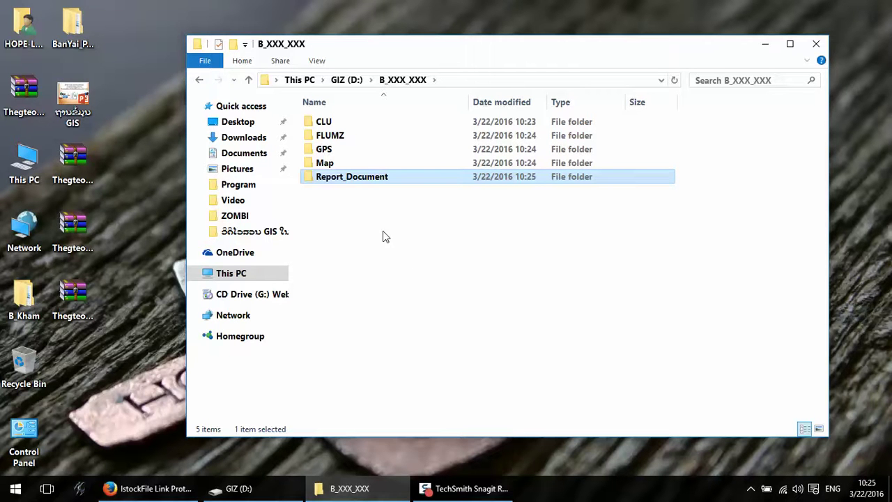
left_click(340, 203)
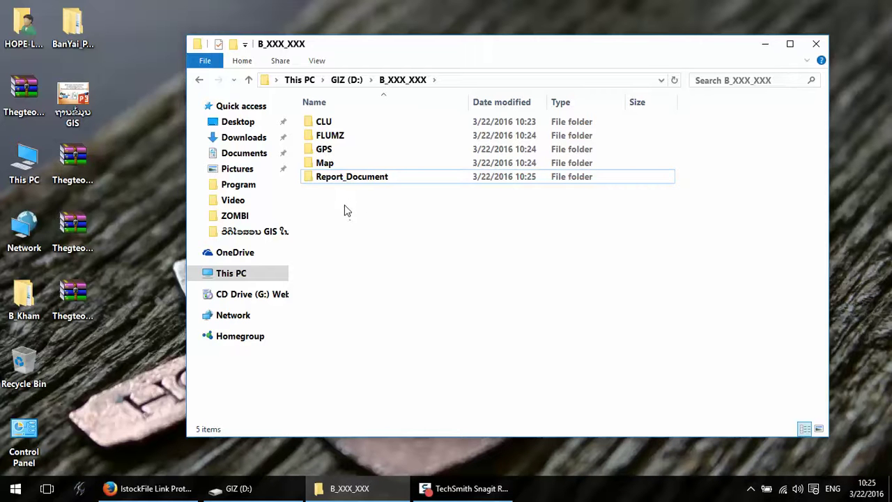
Step: Create a sixth subfolder named BND inside the B_XXX_XXX folder
right_click(342, 202)
mouse_move(442, 365)
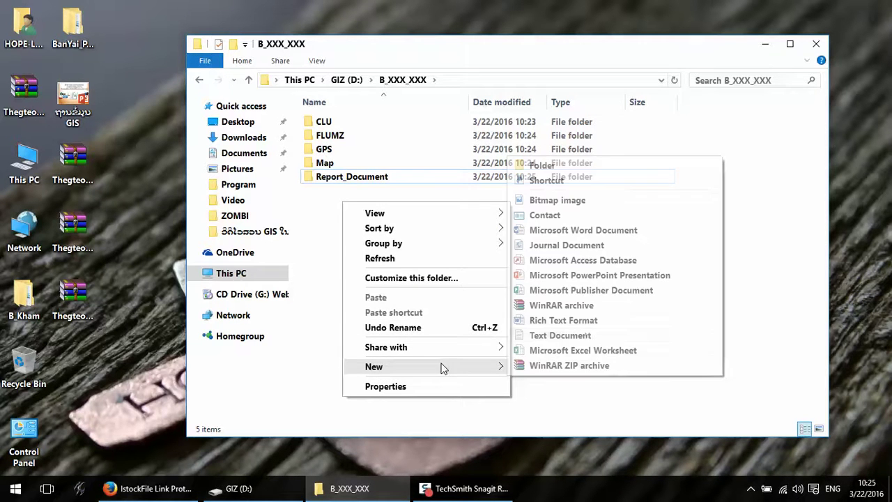
left_click(562, 169)
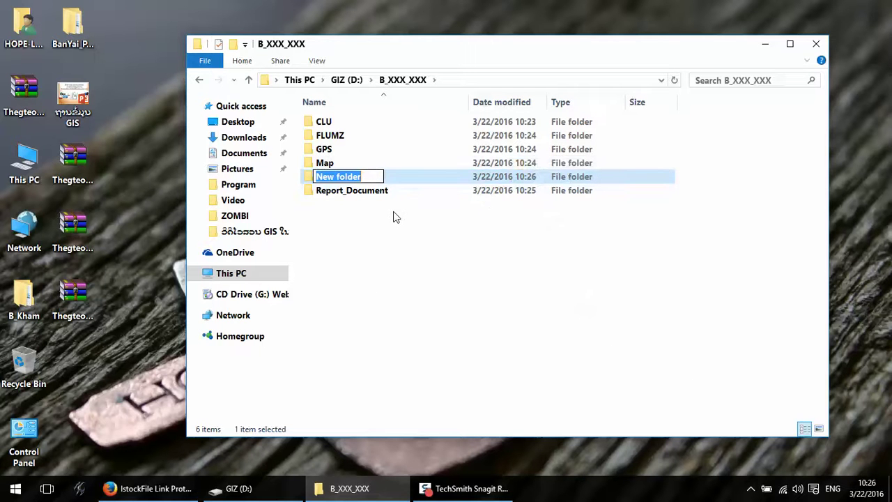
type("N")
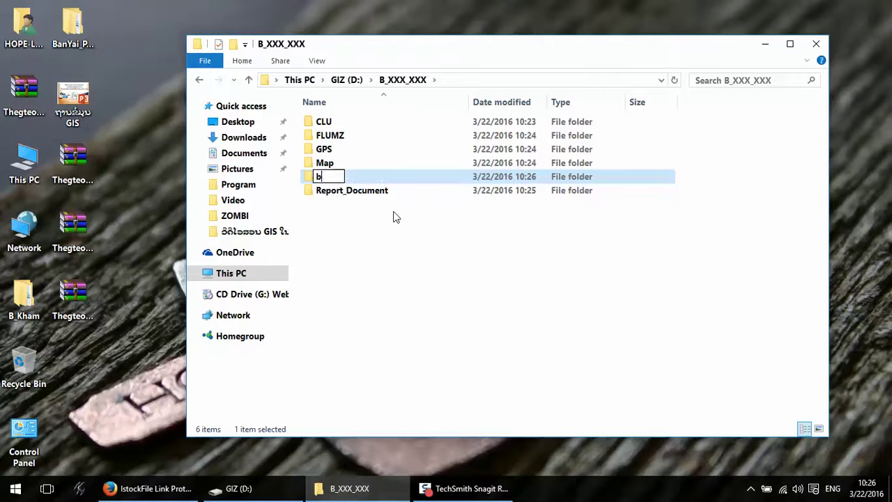
key("BackSpace")
type("BND")
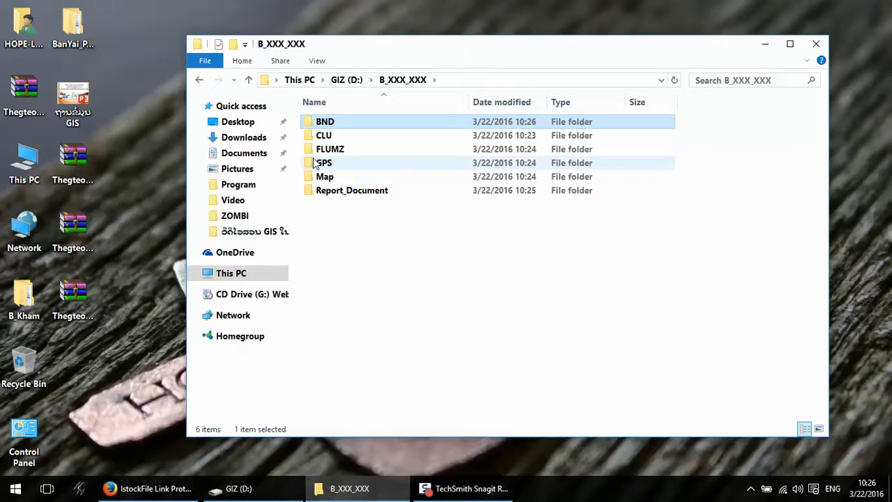
left_click(333, 232)
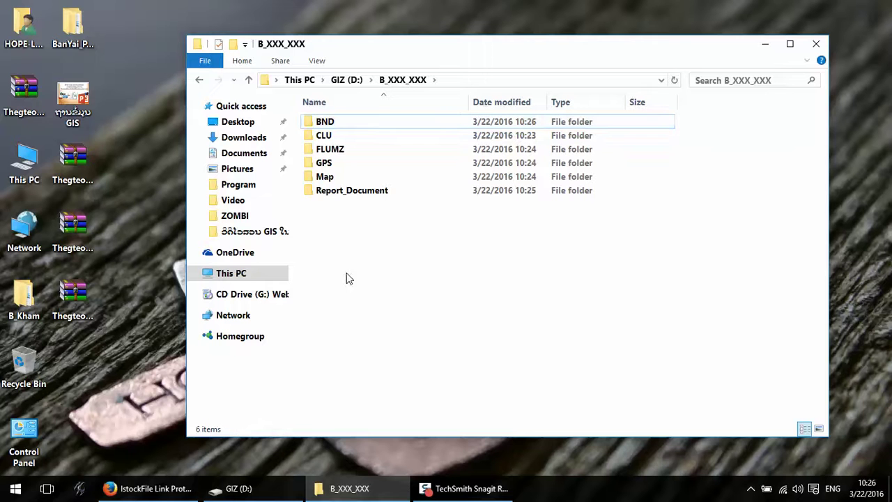
Step: Create a seventh subfolder named Raster inside the B_XXX_XXX folder
right_click(350, 231)
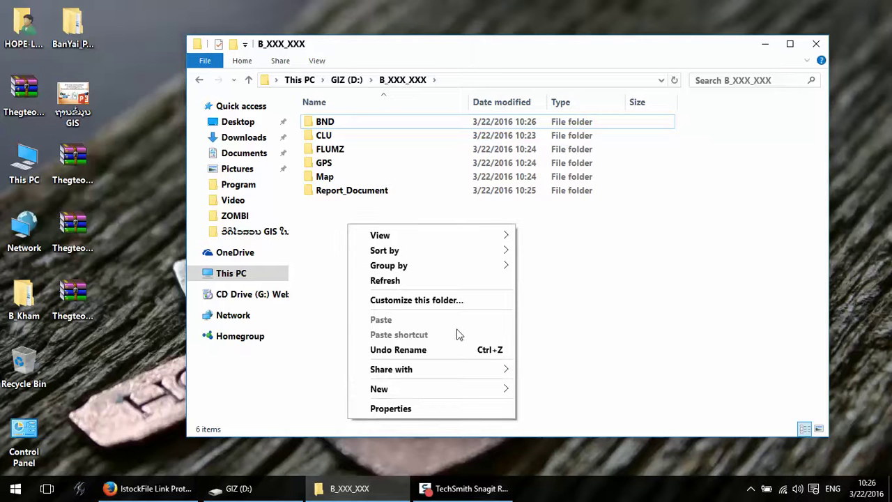
mouse_move(472, 397)
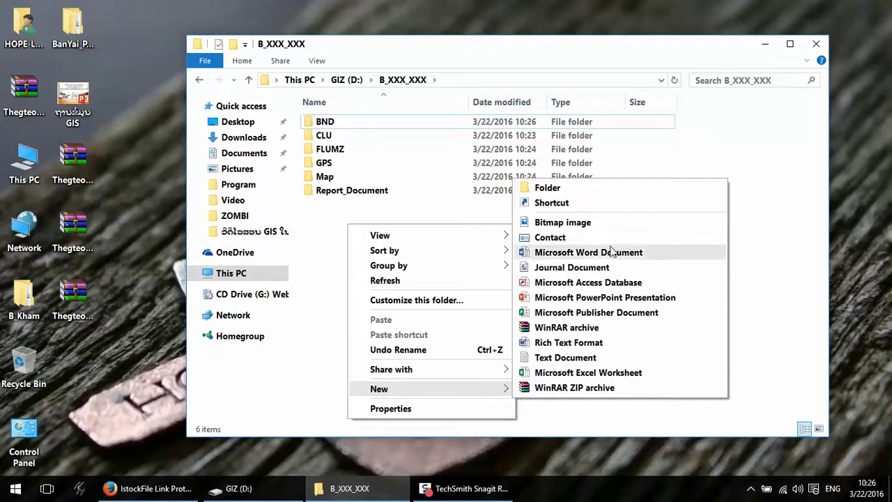
left_click(594, 191)
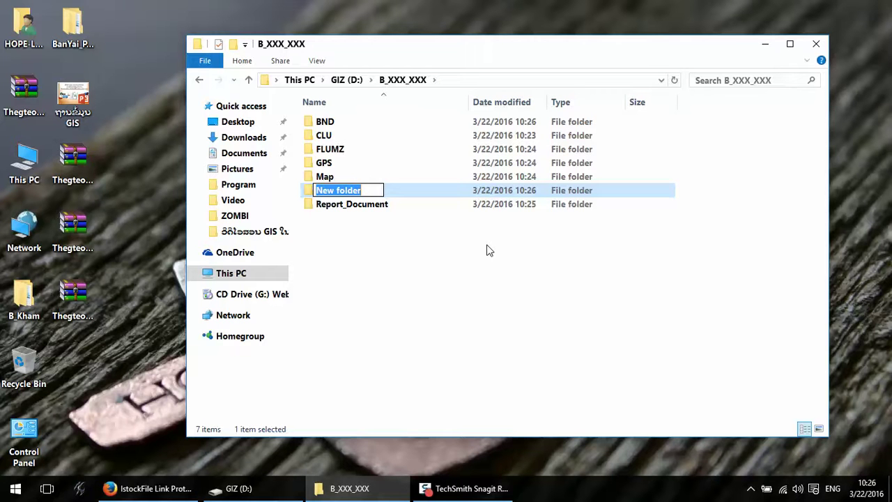
type("Ra")
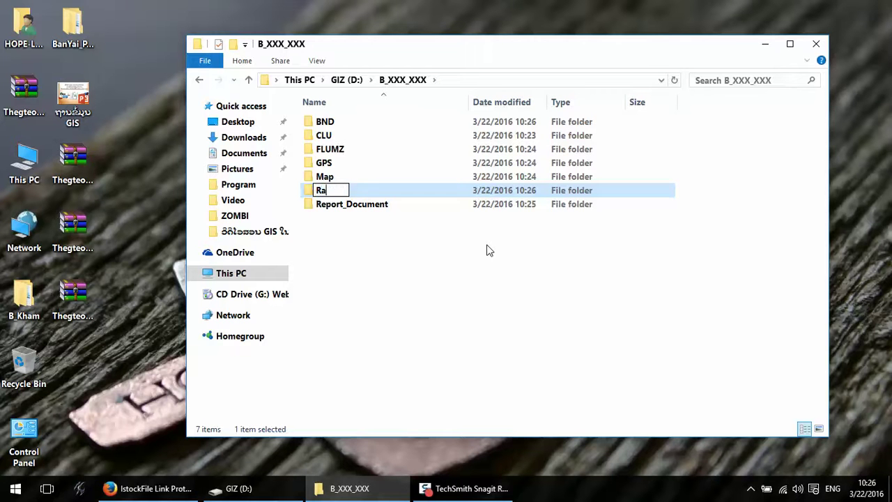
type("ster")
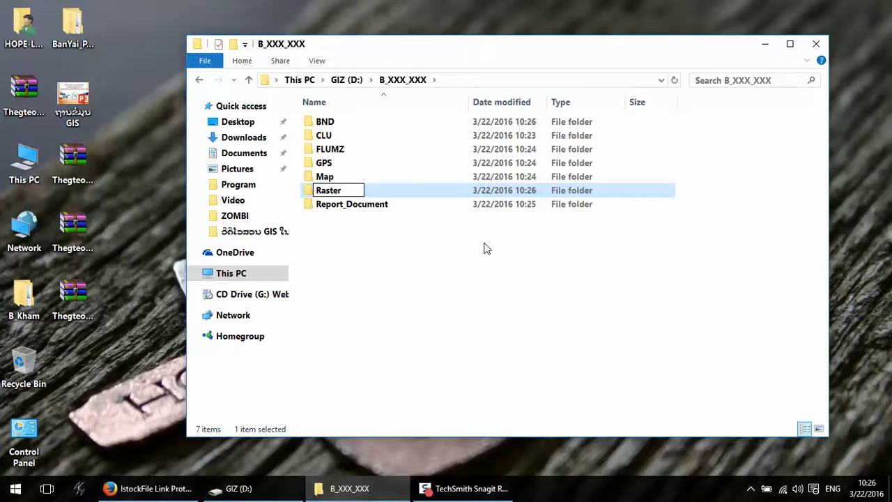
key("Return")
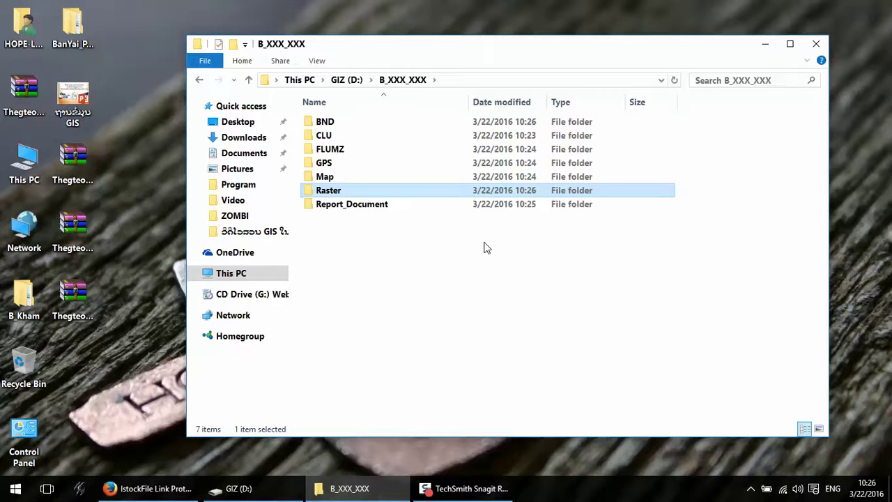
left_click(448, 321)
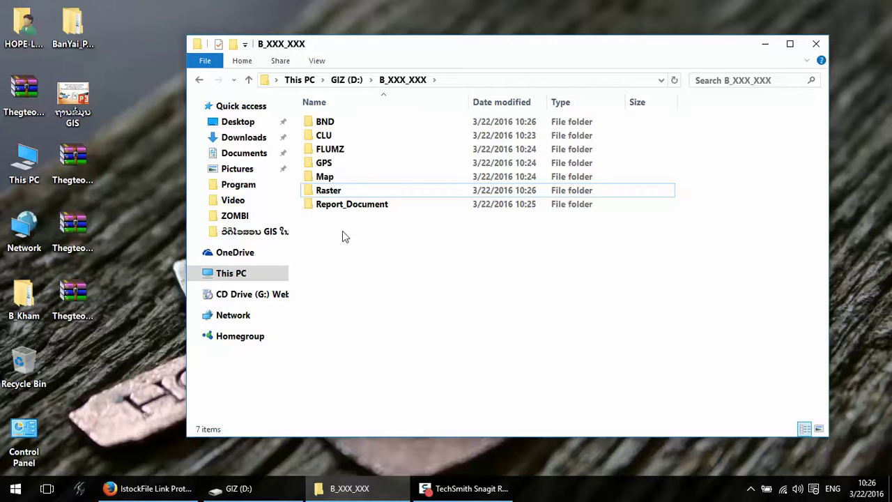
left_click(337, 192)
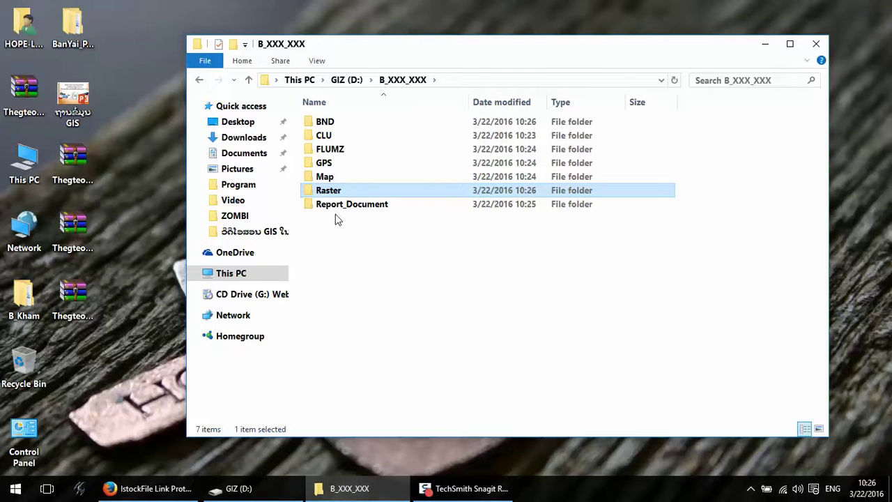
left_click(340, 207)
left_click(355, 196)
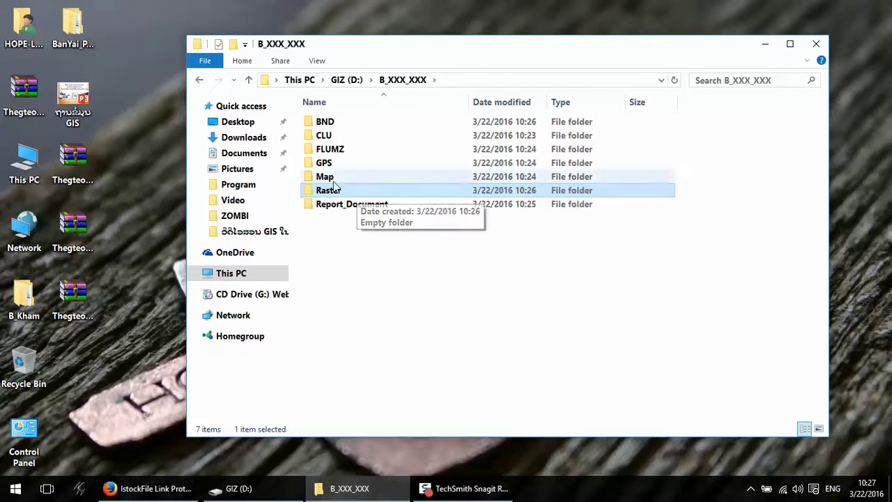
left_click(333, 178)
left_click(334, 193)
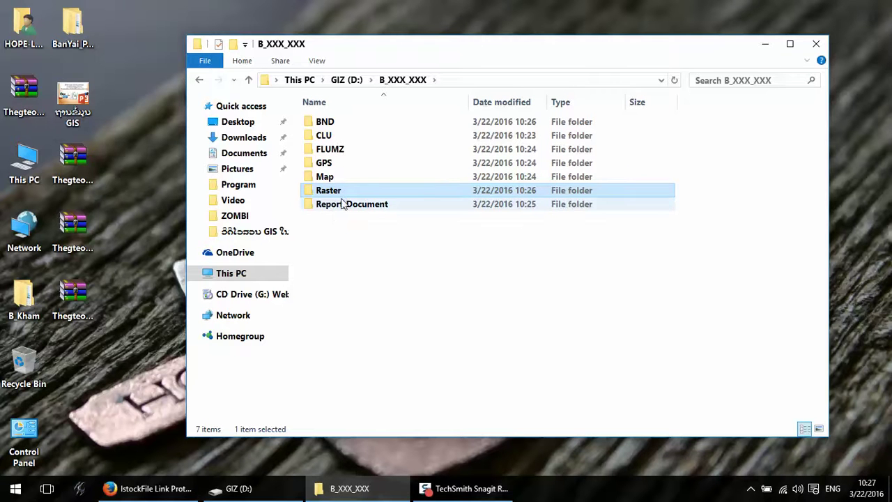
left_click(344, 242)
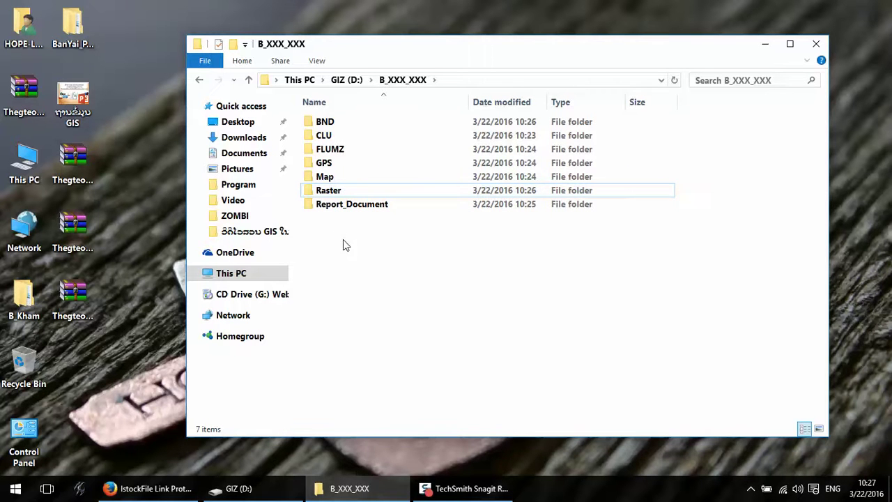
Step: Return to the GIZ (D:) drive and open the existing P_XXX_XXX folder
left_click(200, 83)
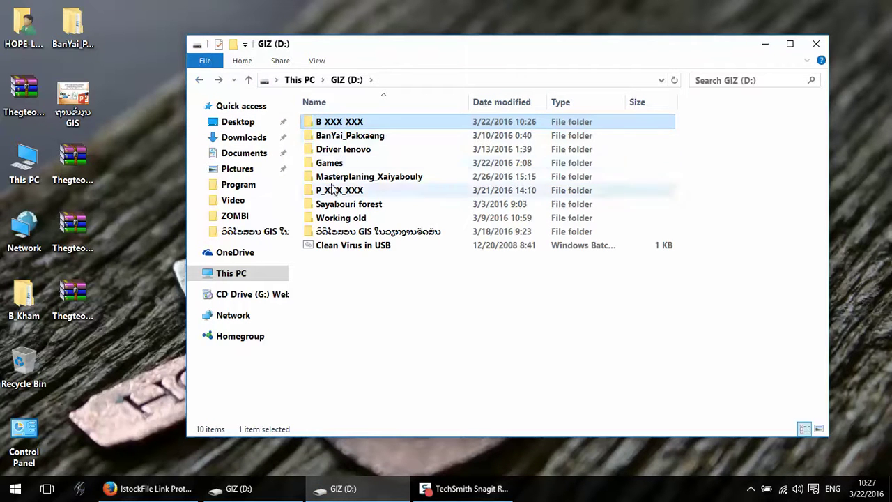
left_click(334, 190)
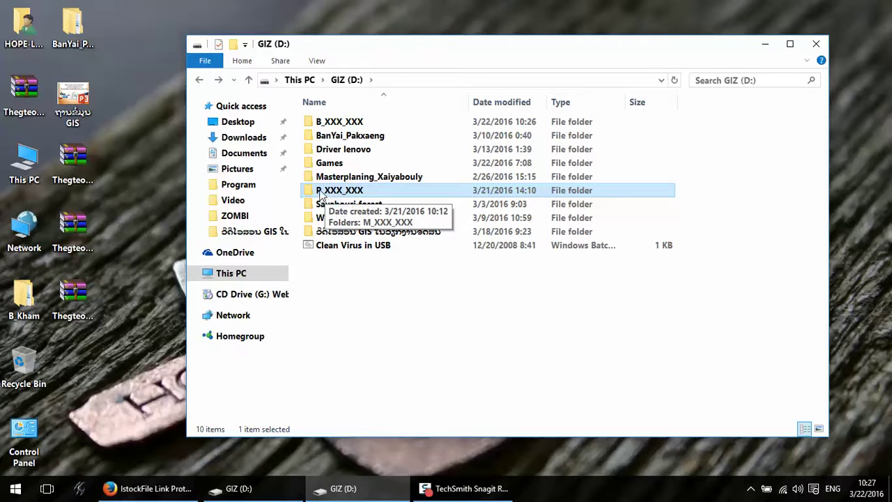
double_click(337, 191)
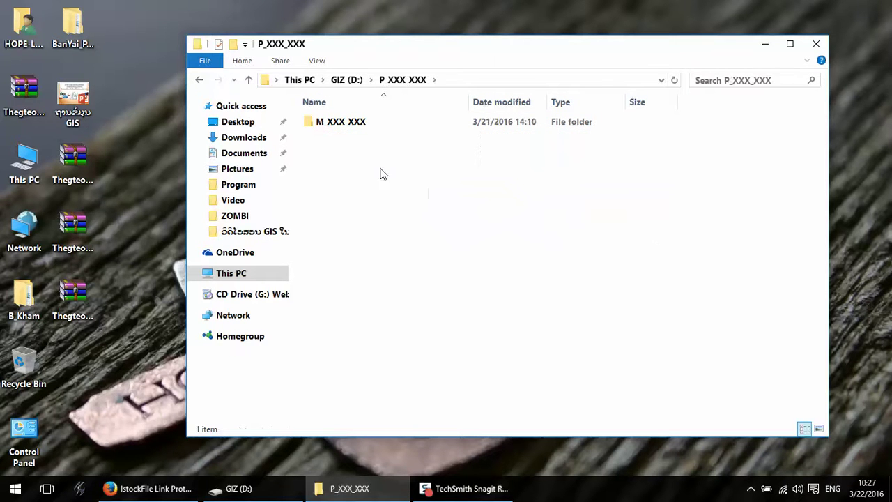
Step: Examine the nested M_XXX_XXX, G_XXX_XXX and B_XXX_XXX folders inside P_XXX_XXX, and return to the GIZ (D:) drive
double_click(349, 123)
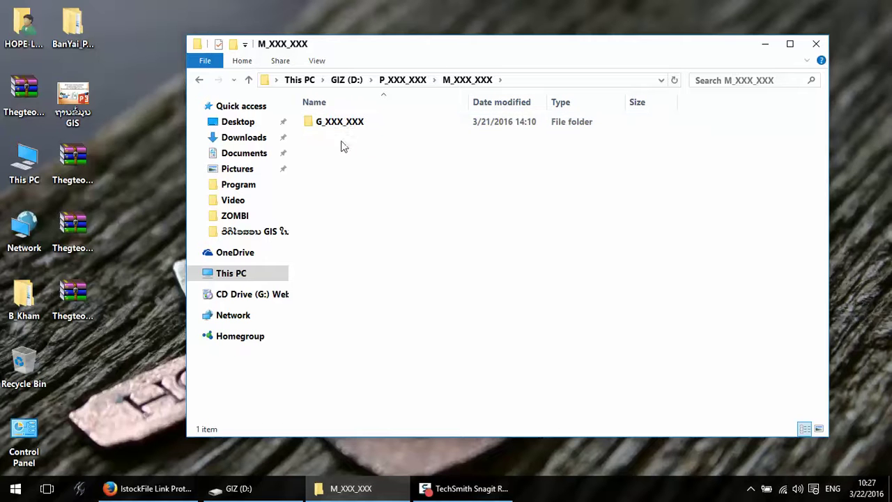
double_click(333, 129)
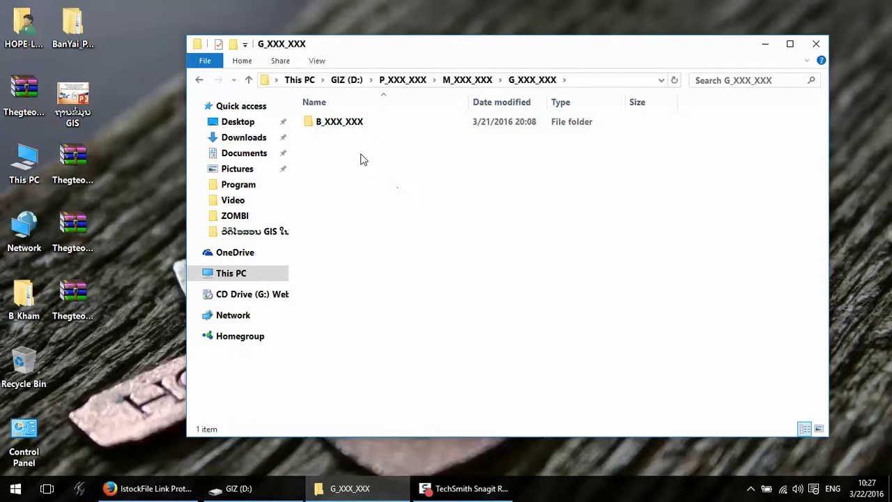
double_click(353, 125)
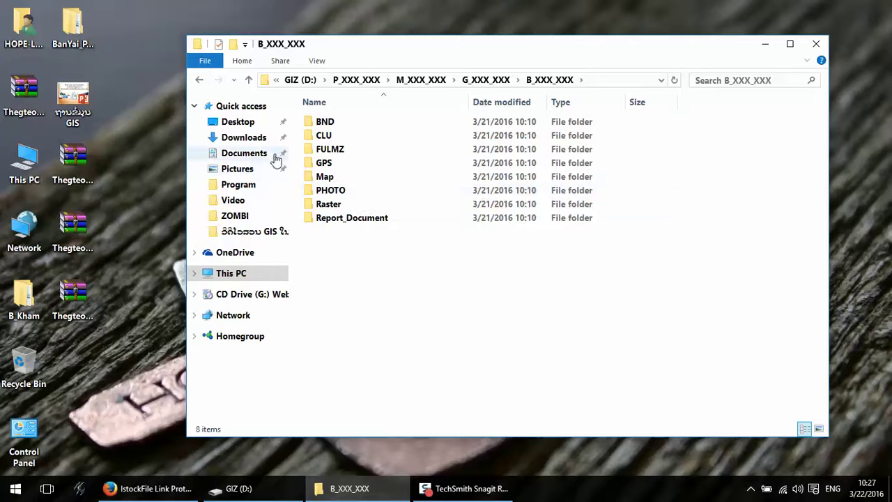
left_click(200, 81)
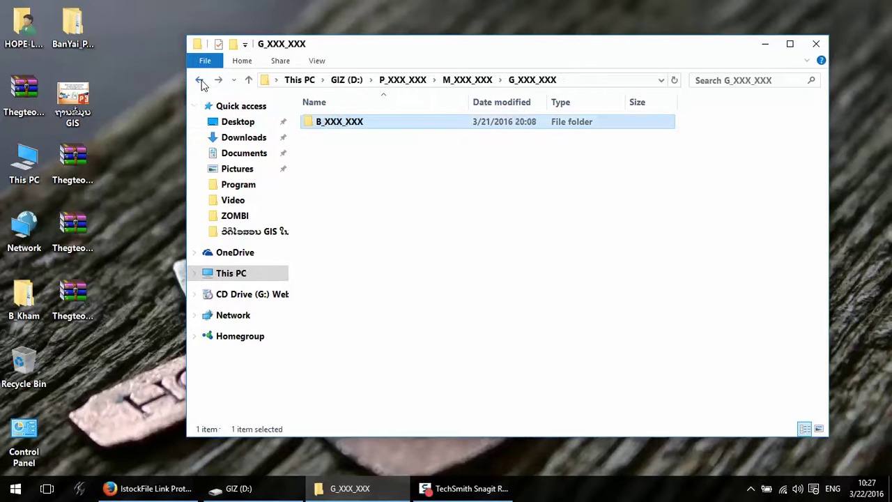
left_click(200, 81)
left_click(200, 81)
left_click(200, 81)
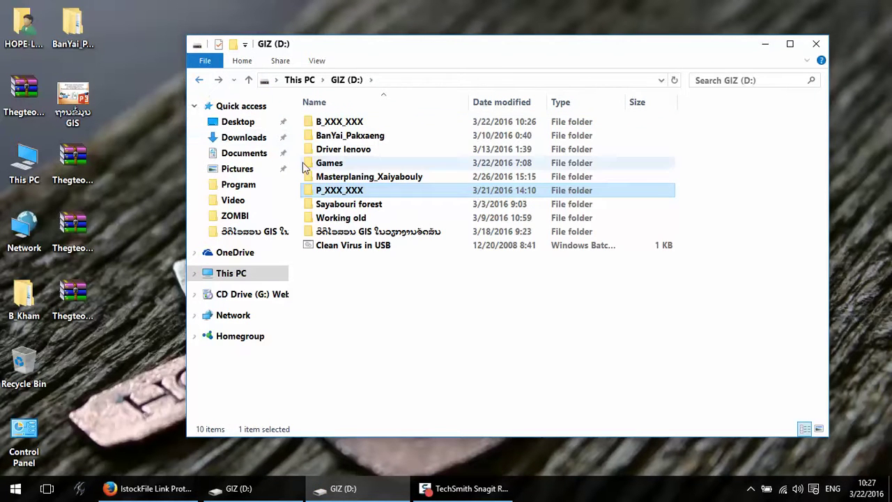
Step: Create an eighth subfolder named PHOTO inside the B_XXX_XXX folder on the GIZ (D:) drive
double_click(334, 131)
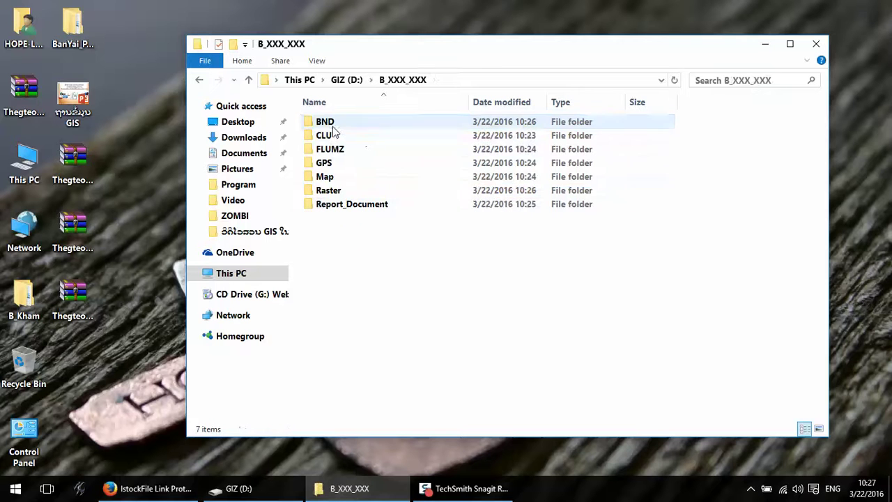
right_click(331, 234)
mouse_move(446, 398)
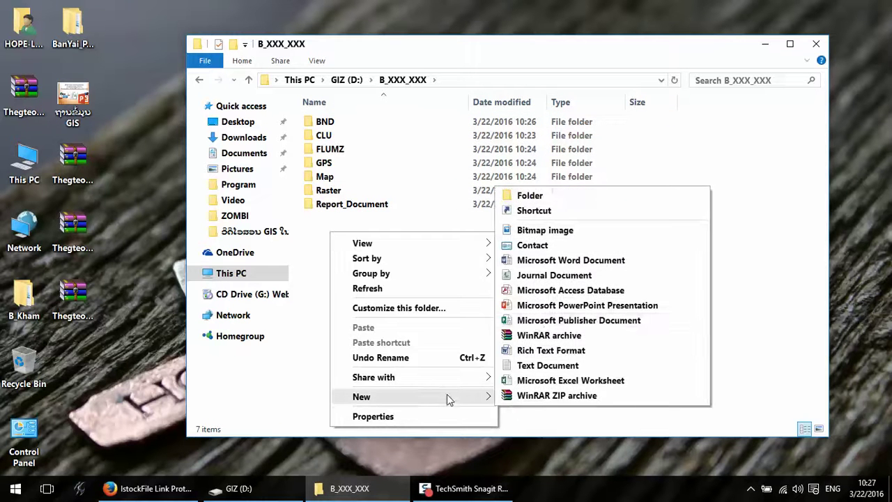
left_click(542, 197)
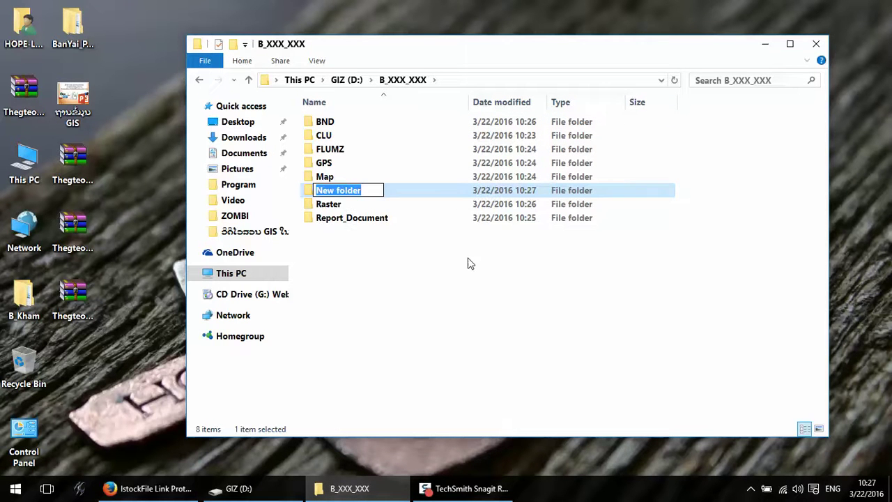
type("P")
key("BackSpace")
type("PO")
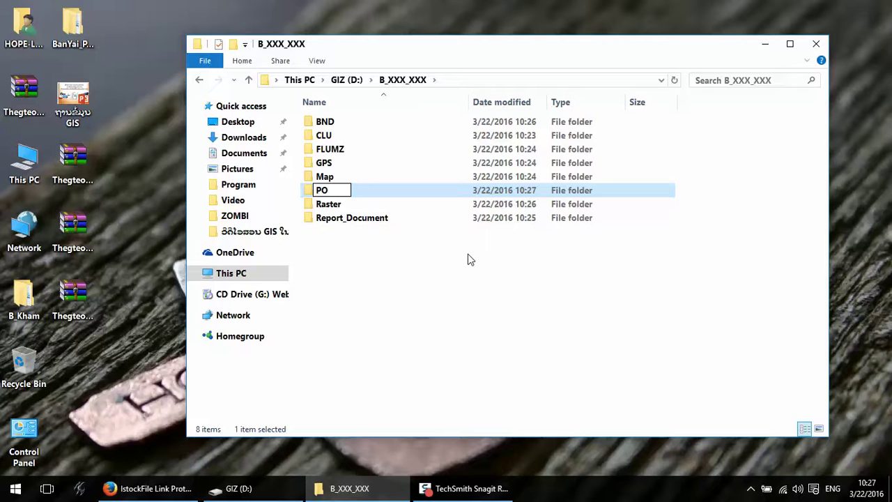
key("BackSpace")
type("HOTO")
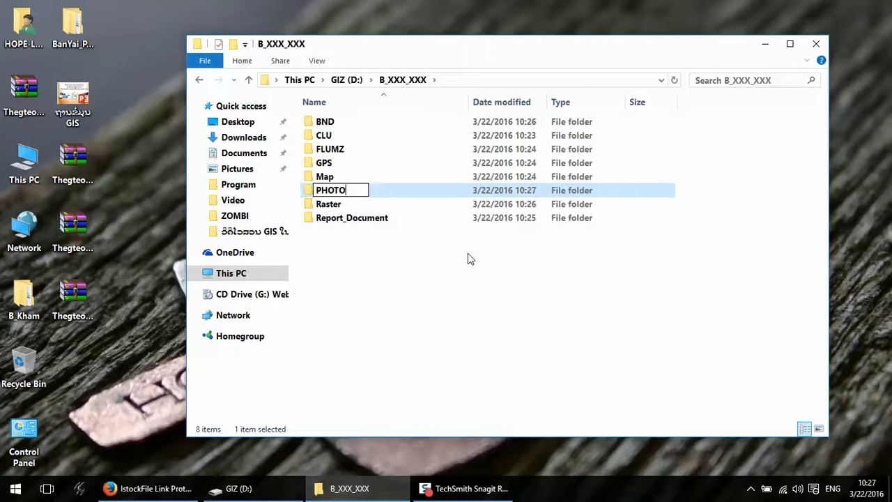
key("Return")
left_click(434, 267)
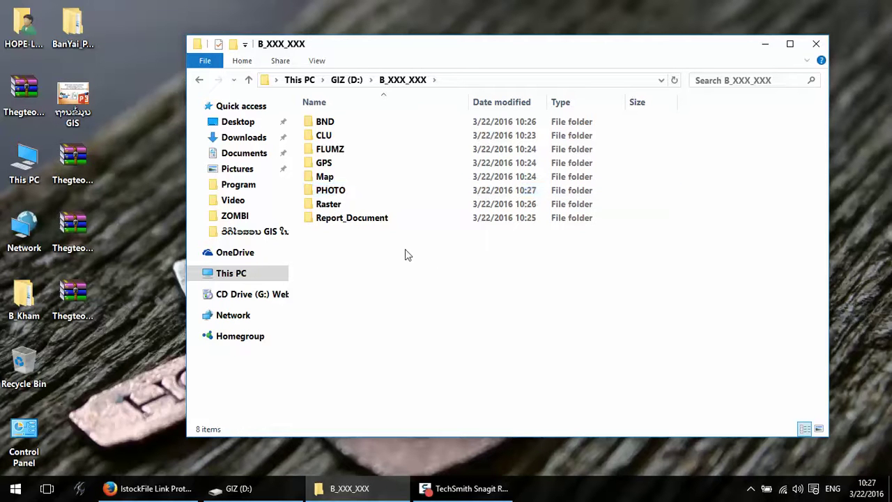
Step: Review the B_XXX_XXX subfolders one by one, from BND through Report_Document
left_click(348, 191)
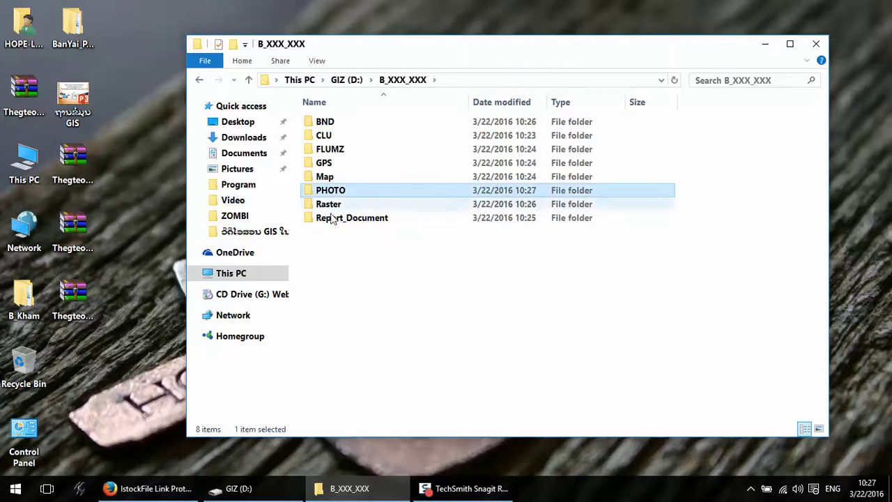
left_click(352, 203)
left_click(349, 193)
left_click(345, 202)
left_click(345, 193)
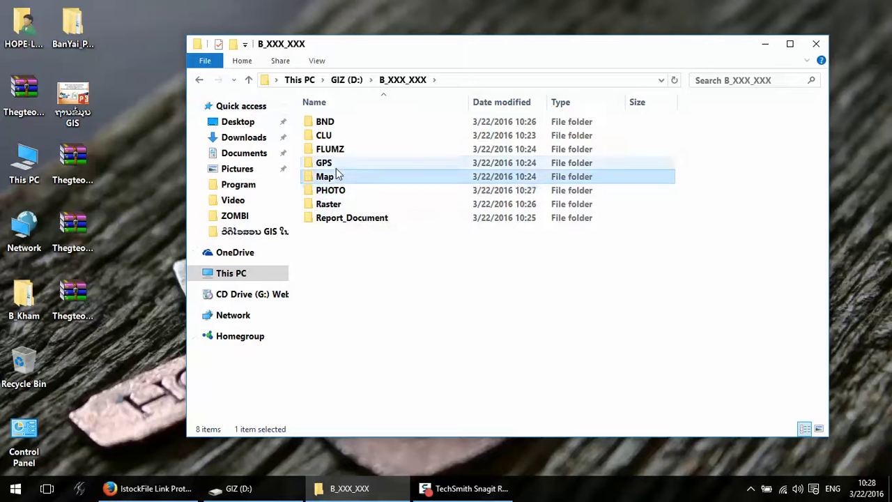
left_click(333, 163)
left_click(337, 150)
left_click(334, 137)
left_click(331, 123)
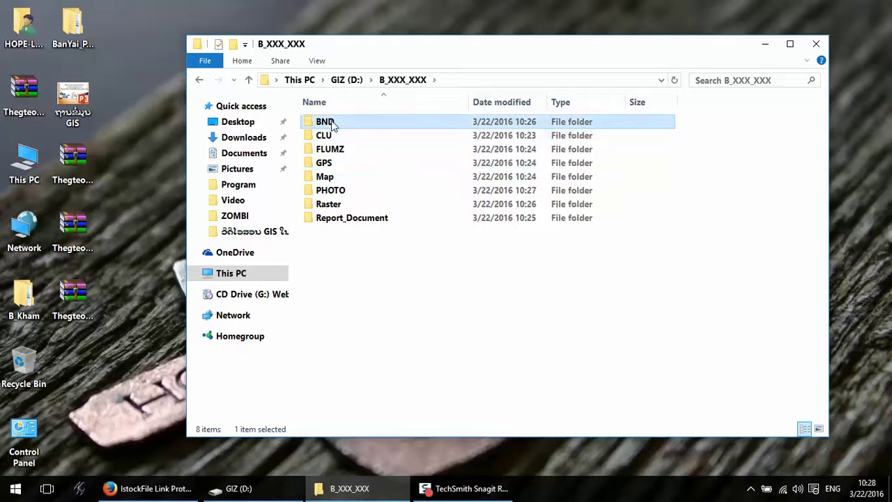
left_click(327, 136)
left_click(329, 148)
left_click(326, 162)
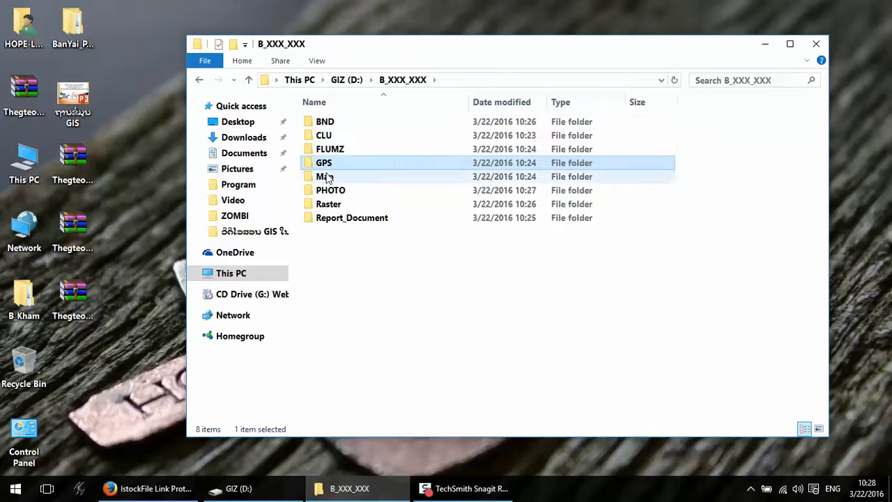
left_click(326, 177)
left_click(327, 191)
left_click(329, 204)
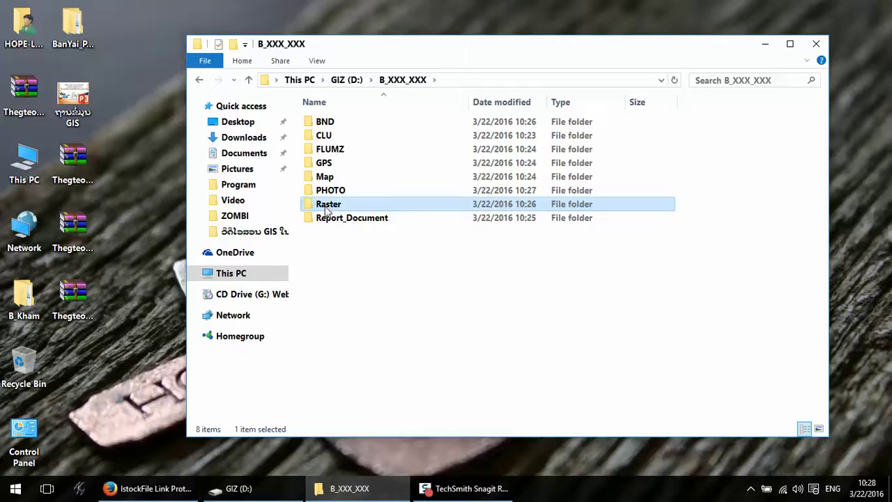
left_click(333, 217)
left_click(426, 285)
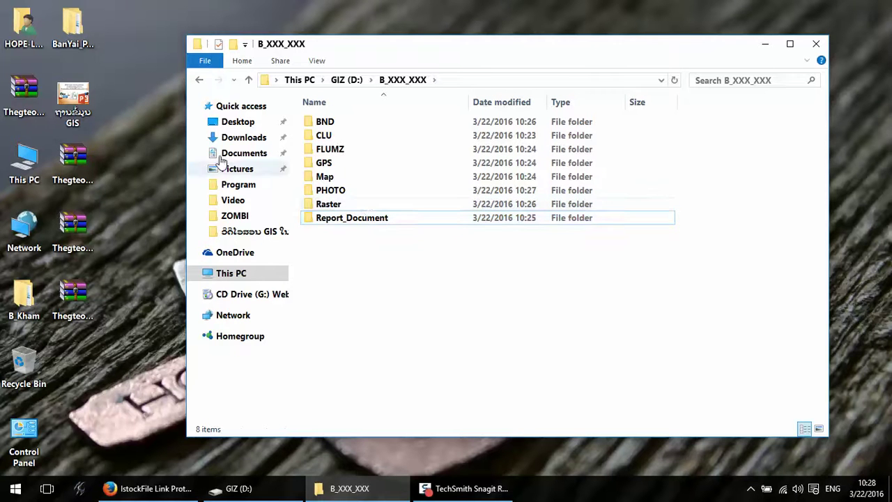
left_click(144, 106)
right_click(145, 106)
left_click(179, 145)
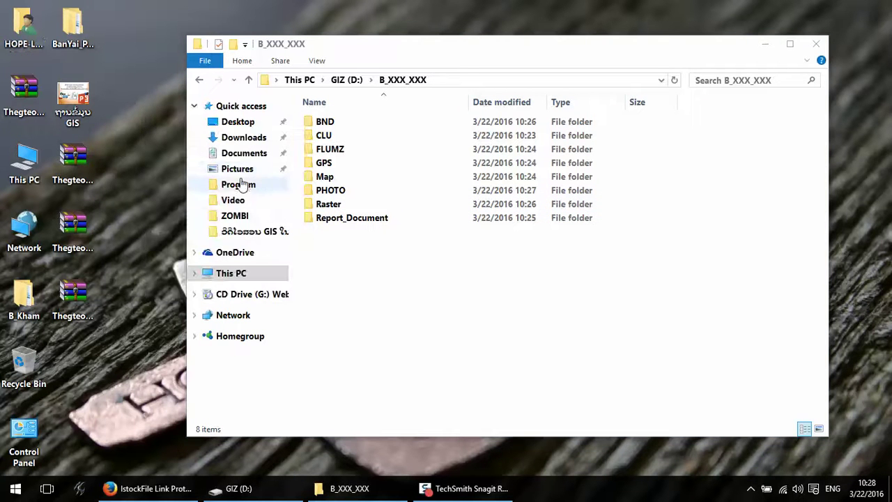
Step: Return to the GIZ (D:) drive and open the B_XXX_XXX folder nested under P_XXX_XXX, M_XXX_XXX and G_XXX_XXX
left_click(199, 79)
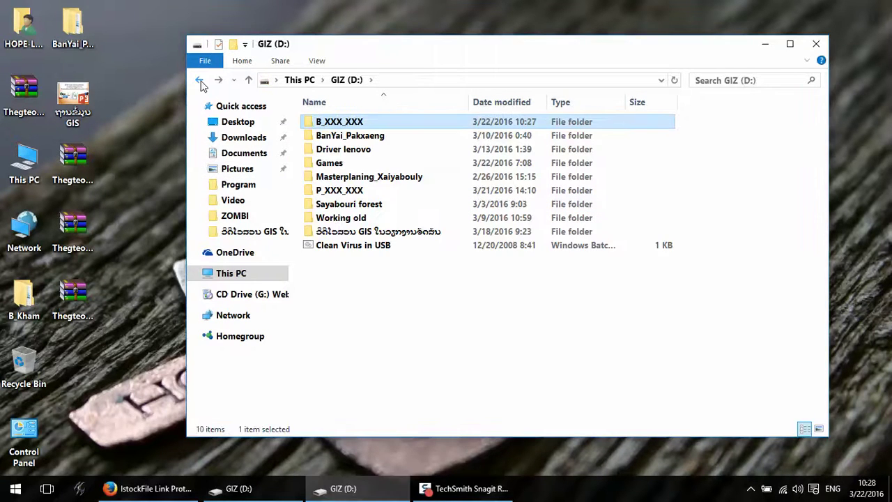
double_click(332, 191)
double_click(330, 123)
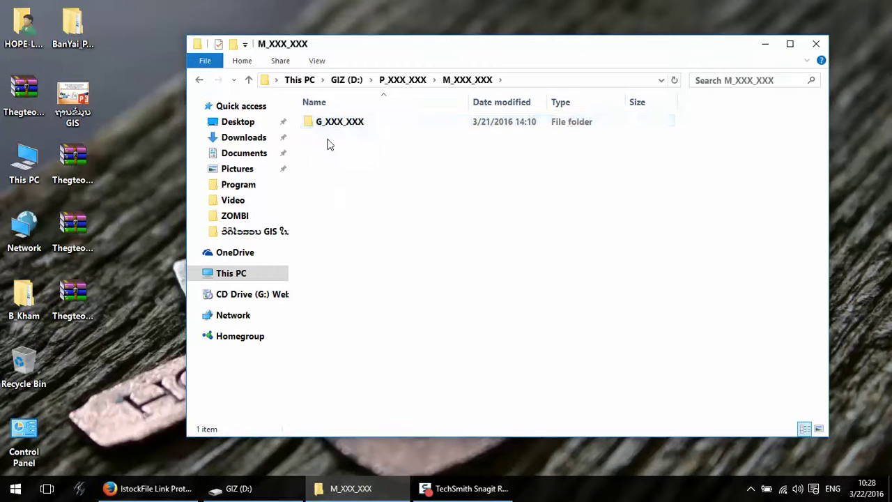
double_click(333, 124)
double_click(333, 125)
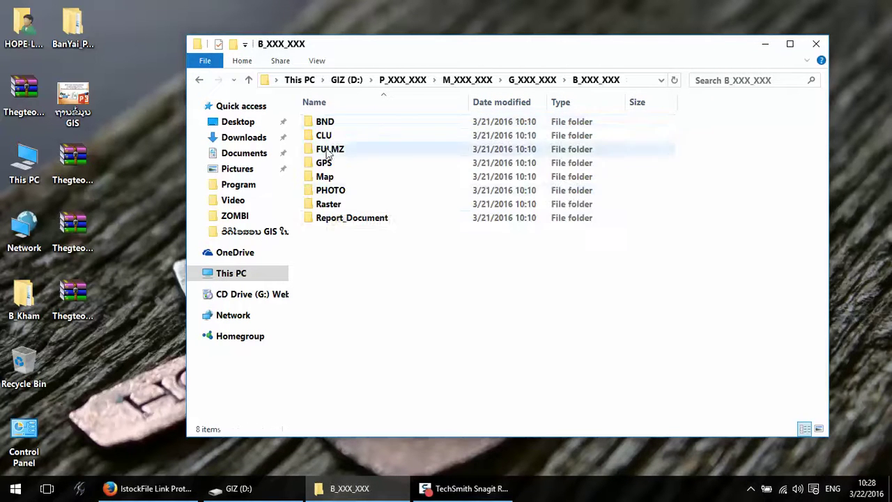
Step: Check the contents of the nested BND and PHOTO folders, and return to the GIZ (D:) drive
double_click(396, 122)
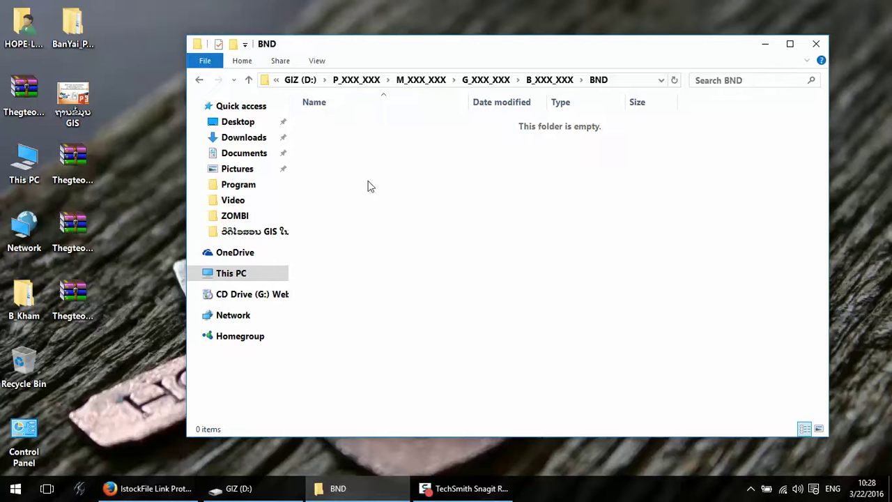
left_click(199, 81)
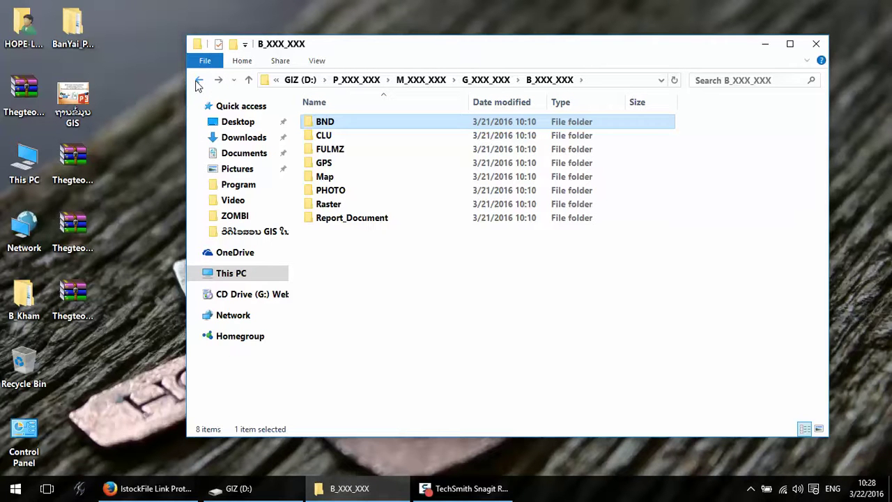
double_click(330, 190)
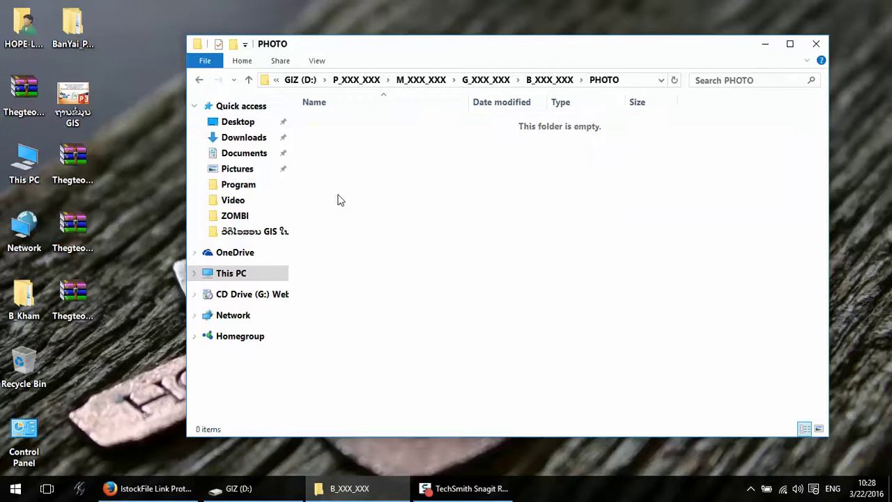
left_click(199, 83)
left_click(198, 82)
left_click(199, 82)
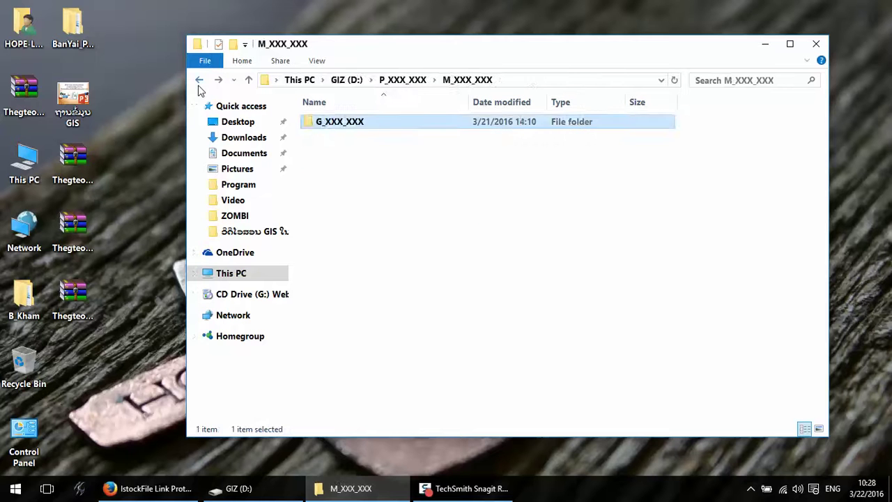
left_click(199, 82)
left_click(199, 82)
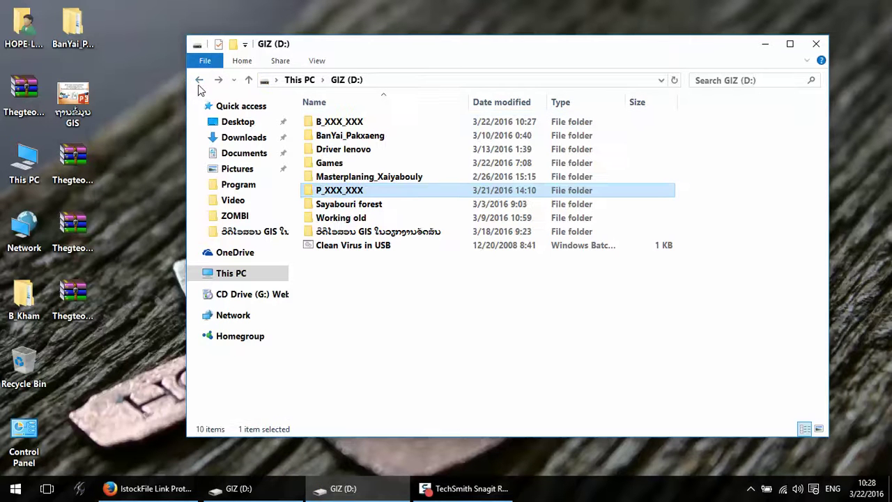
Step: Open the BanYai_Pakxaeng folder from the desktop in a maximized window and enter its 0607025_Pakxaeng subfolder
left_click(73, 28)
double_click(72, 28)
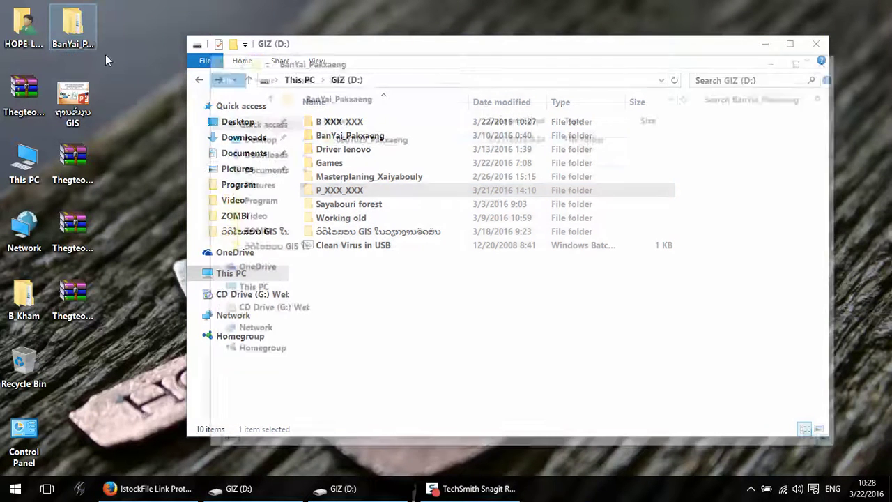
double_click(396, 61)
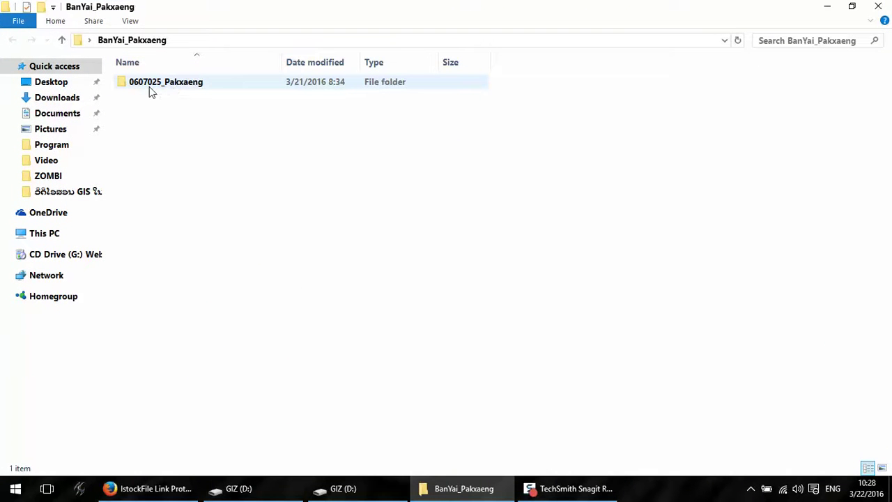
double_click(164, 84)
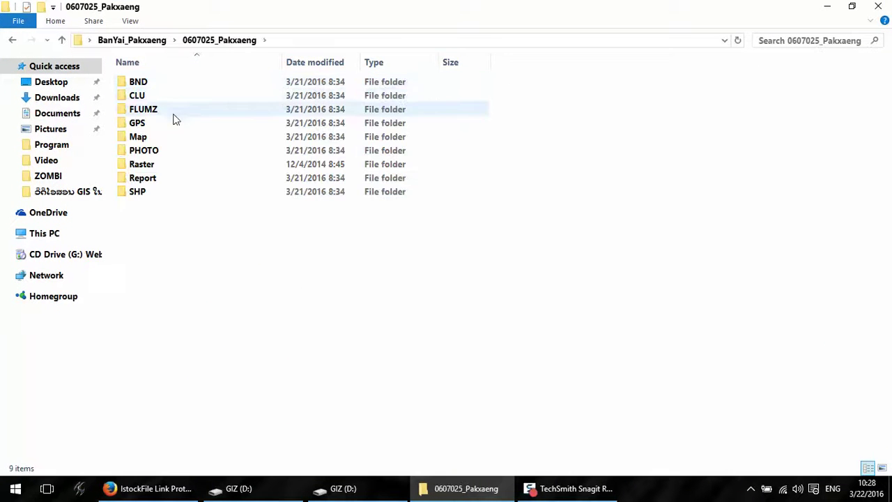
Step: Examine the shapefile components in the BND folder of 0607025_Pakxaeng and return to the parent folder
double_click(169, 83)
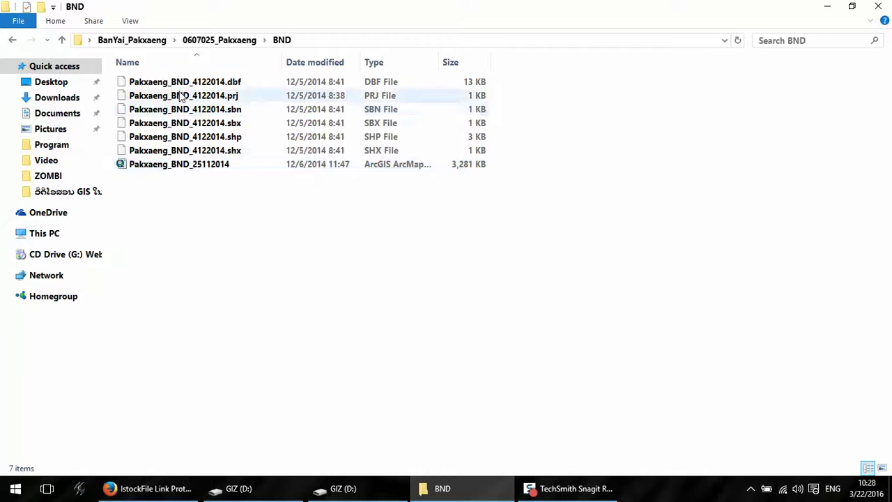
key("Down")
key("Down")
key("Down")
key("Down")
key("Down")
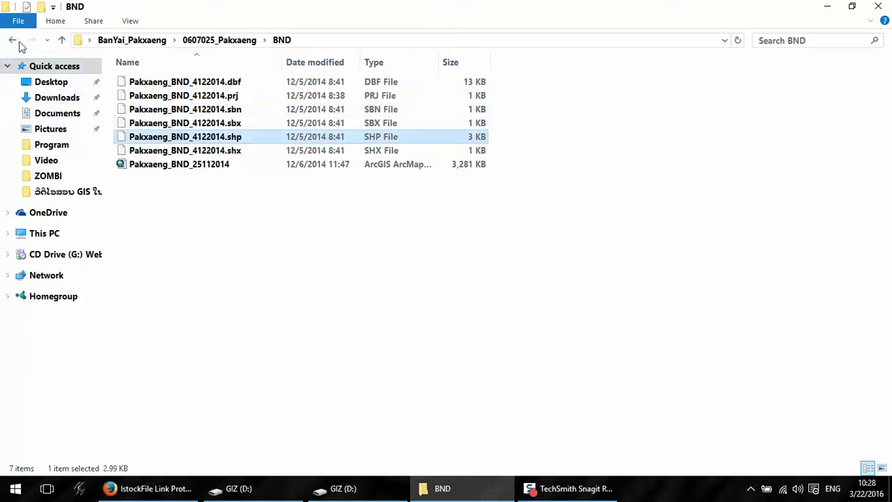
left_click(16, 41)
Step: Look through the files in the CLU folder of 0607025_Pakxaeng and return to the parent folder
left_click(136, 98)
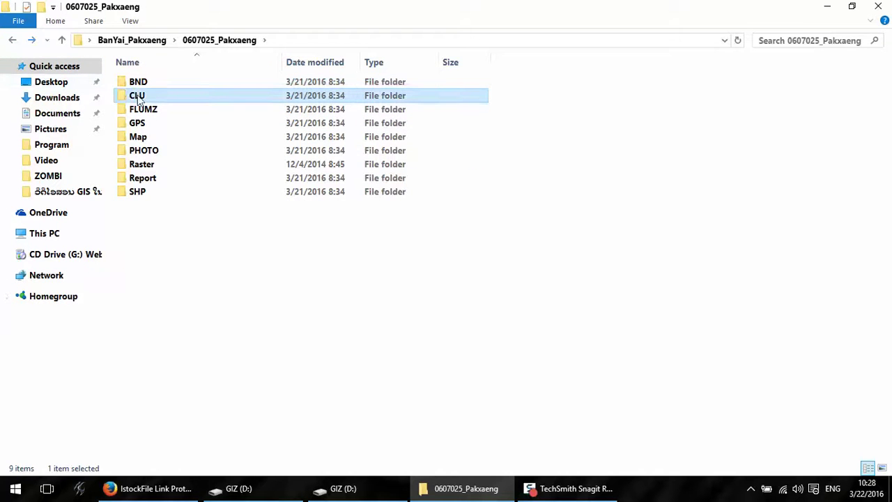
double_click(147, 101)
key("Down")
key("Down")
key("Down")
key("Down")
key("Down")
key("Down")
key("Down")
key("Down")
key("Down")
key("Down")
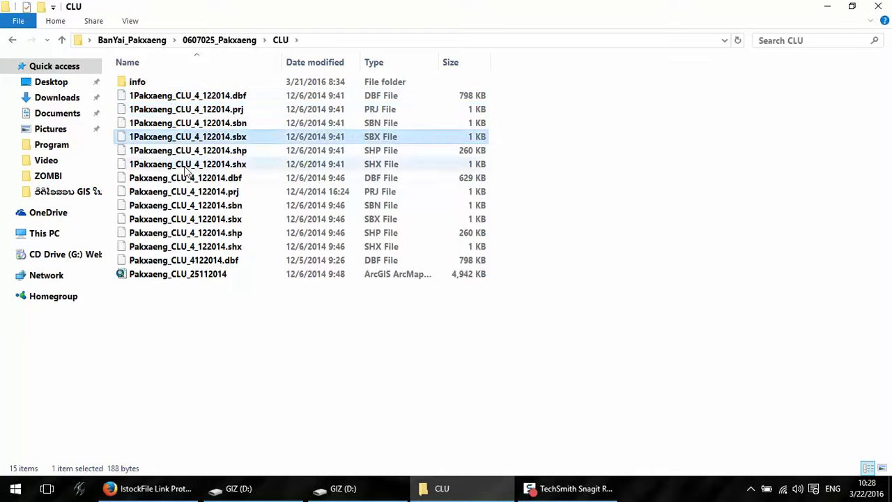
key("Down")
left_click(11, 40)
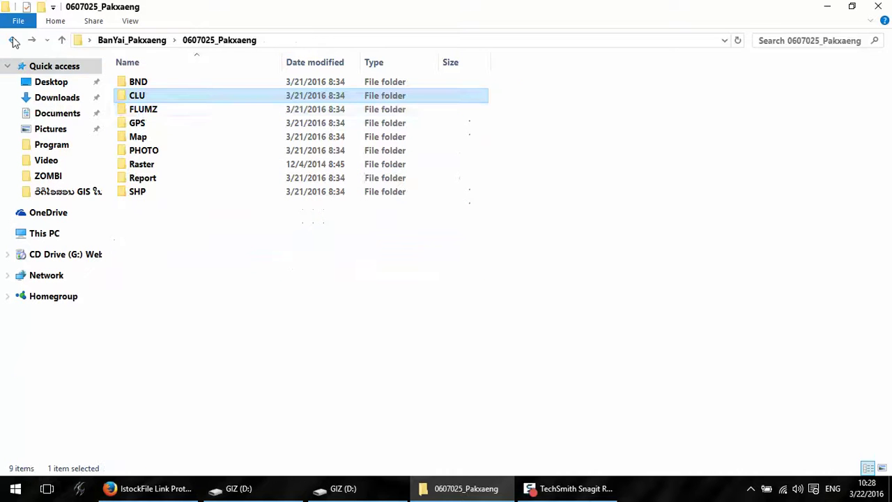
Step: Look through the shapefile components and ArcMap document in the FLUMZ folder of 0607025_Pakxaeng and return to the parent folder
left_click(142, 113)
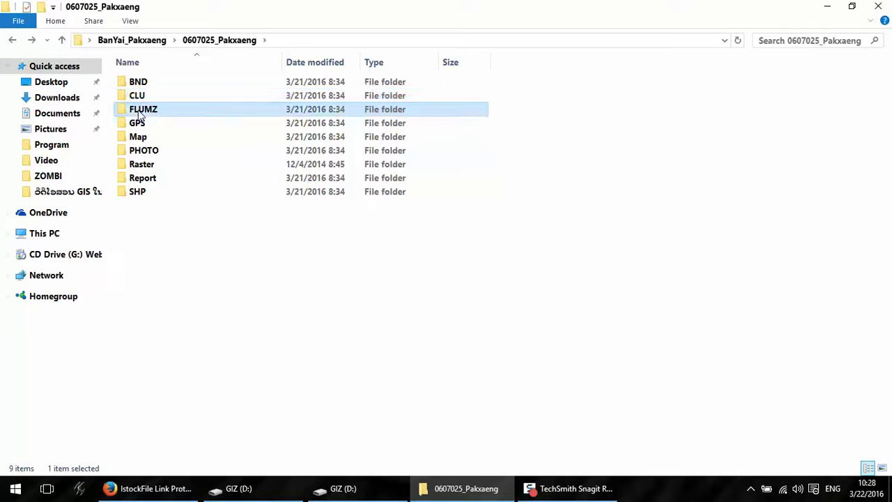
double_click(166, 111)
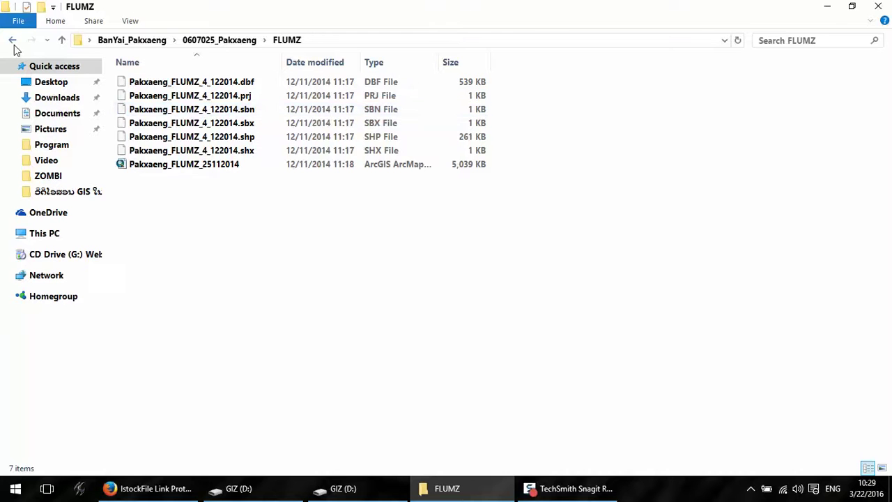
left_click(12, 41)
Step: Examine each 3_12_2014 shapefile component in the GPS folder of 0607025_Pakxaeng and return to the parent folder
double_click(139, 122)
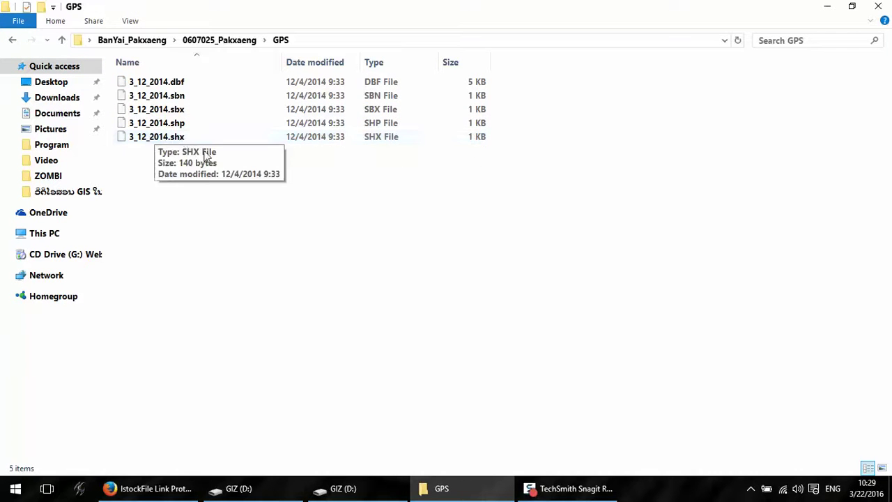
left_click(167, 82)
left_click(158, 95)
left_click(158, 109)
left_click(159, 123)
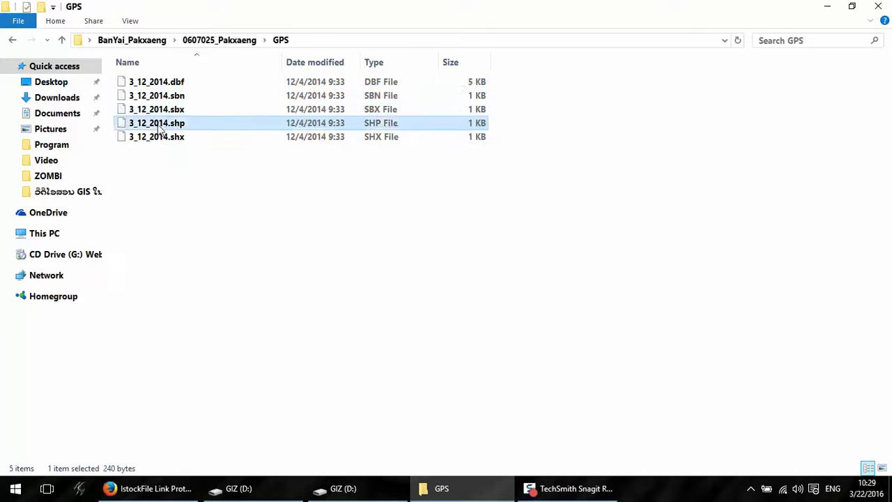
left_click(156, 137)
left_click(159, 123)
left_click(160, 109)
left_click(158, 96)
left_click(156, 82)
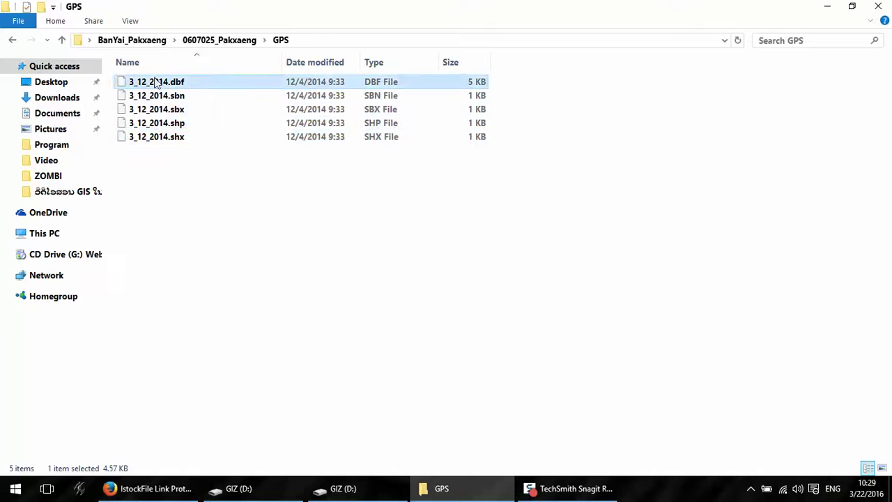
left_click(12, 40)
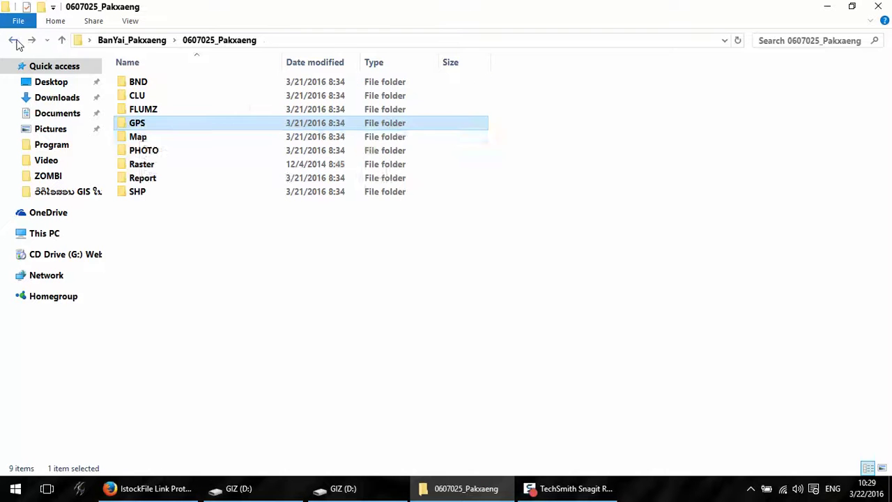
Step: View the Pakxaeng_BND_25112014 map image from the Map folder with Photos and close the viewer
double_click(152, 137)
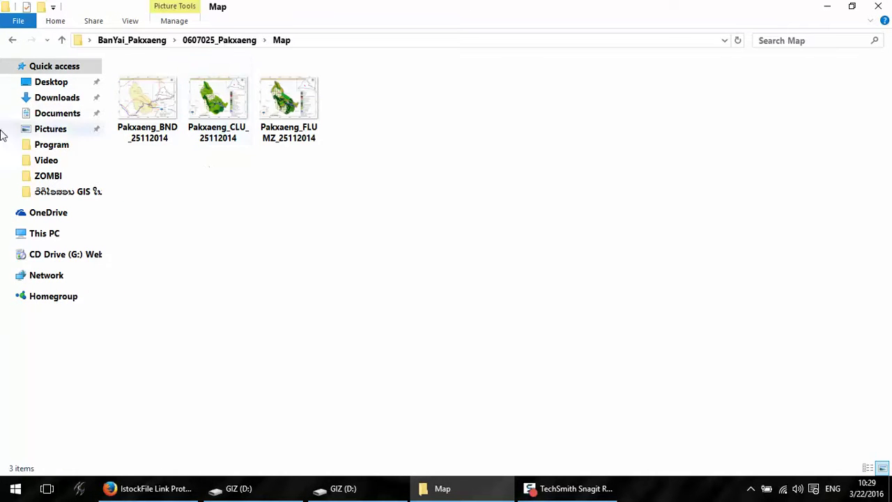
left_click(152, 134)
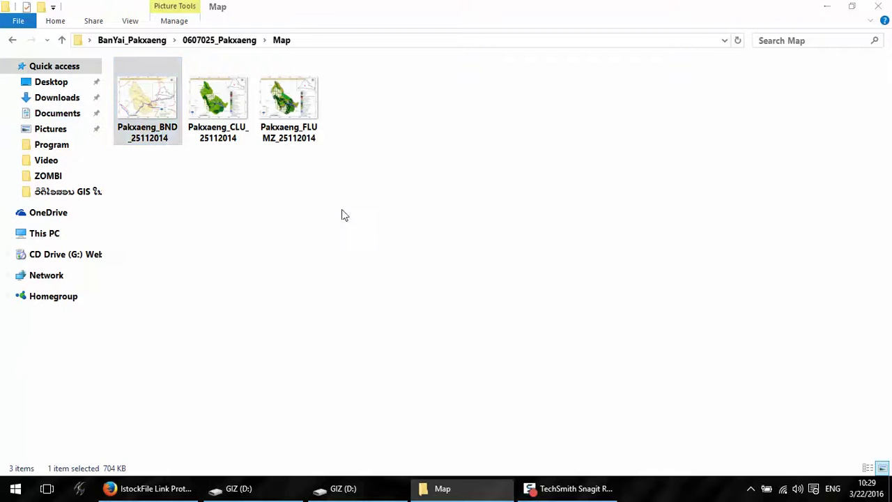
key("Return")
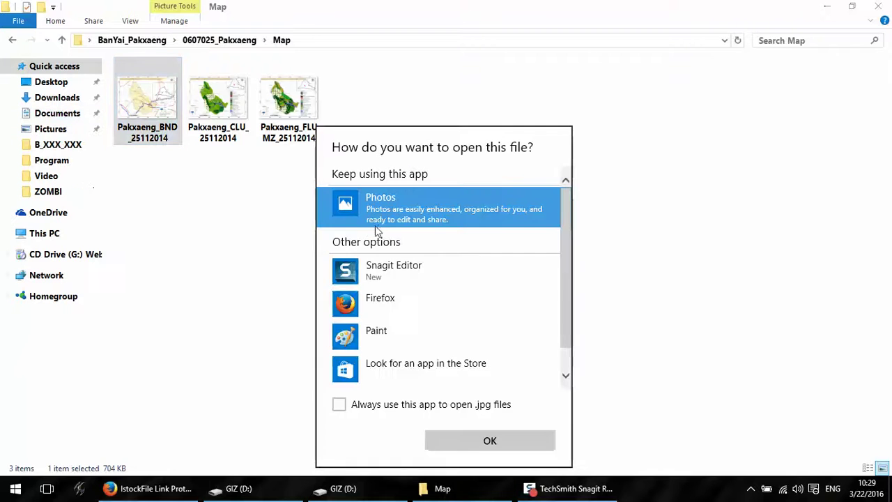
left_click(386, 332)
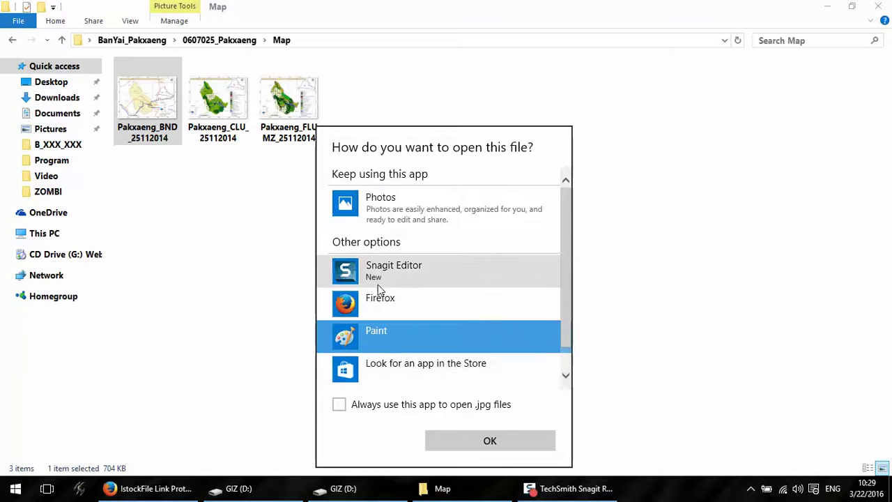
double_click(386, 210)
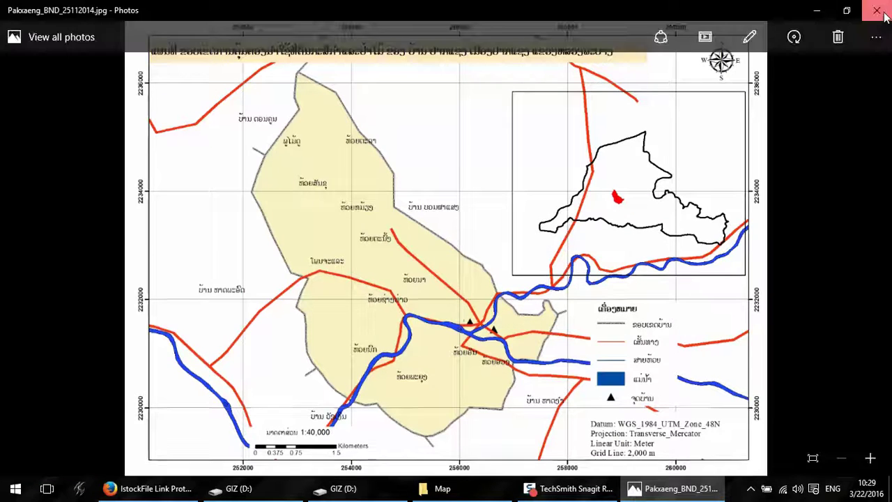
left_click(876, 10)
Step: View the Pakxaeng_CLU_25112014 map image, close it, and return to the 0607025_Pakxaeng folder
double_click(219, 101)
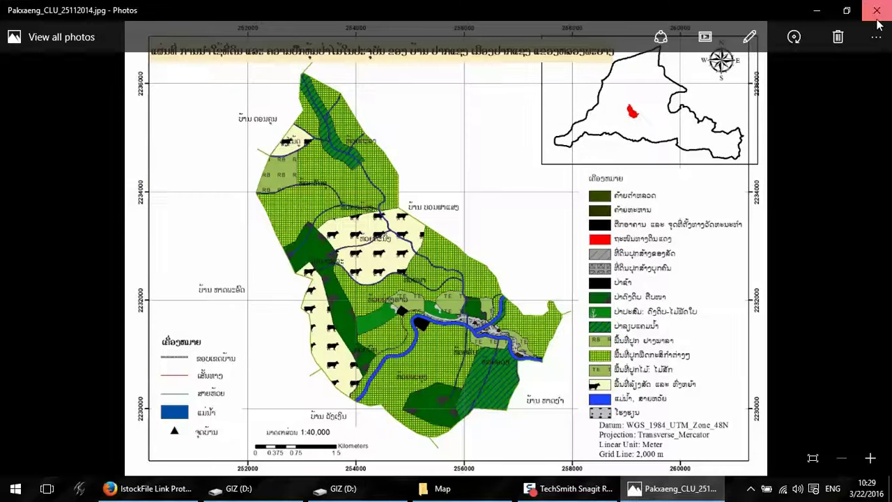
left_click(876, 10)
left_click(12, 43)
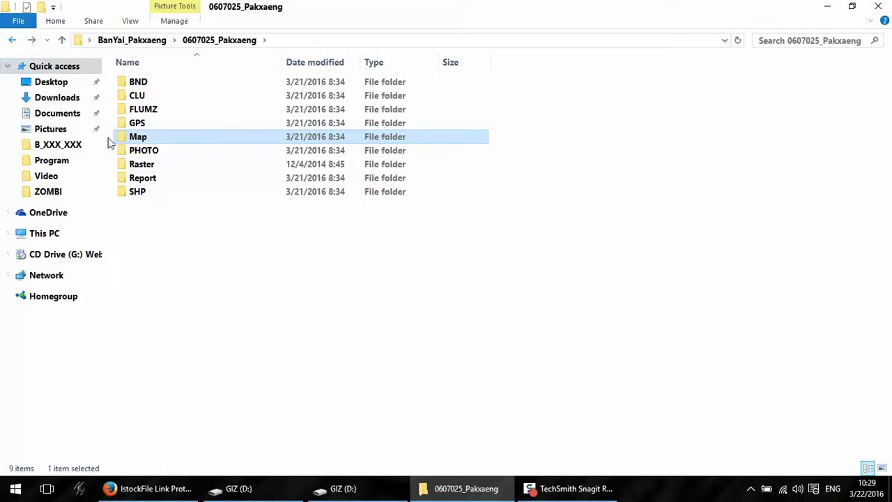
Step: Check the contents of the PHOTO and Raster folders in 0607025_Pakxaeng, returning to the parent folder after each
double_click(151, 152)
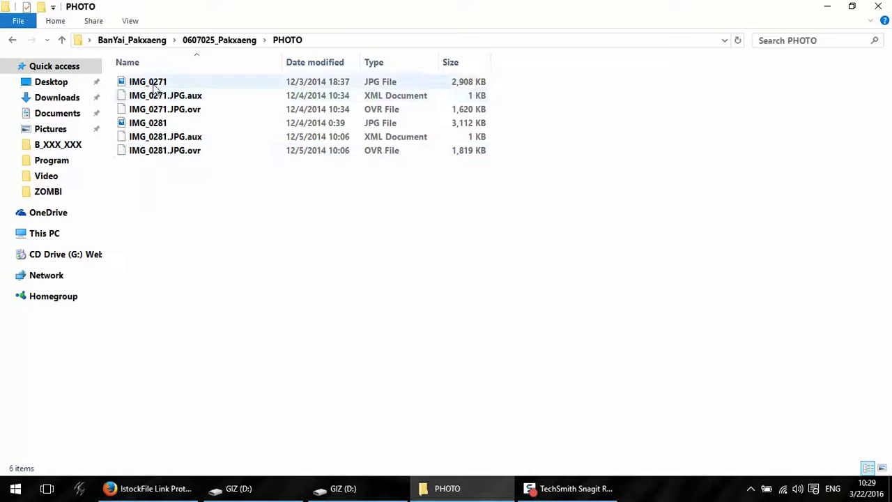
left_click(12, 41)
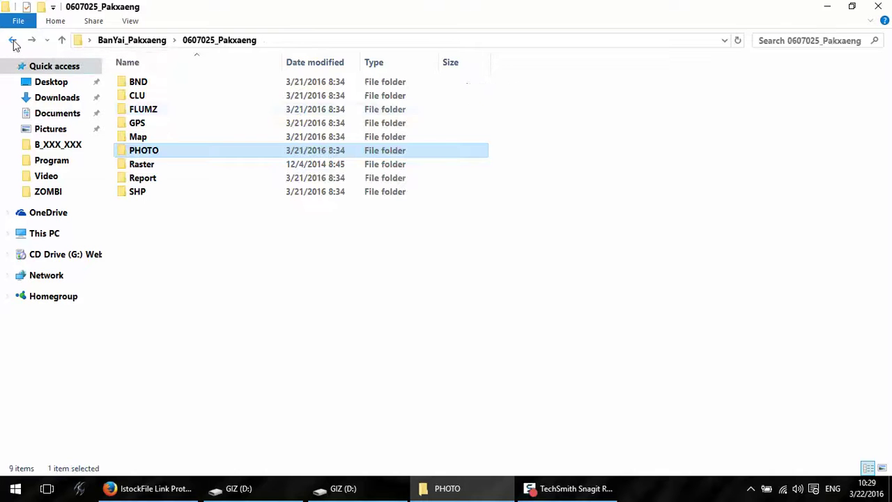
double_click(145, 165)
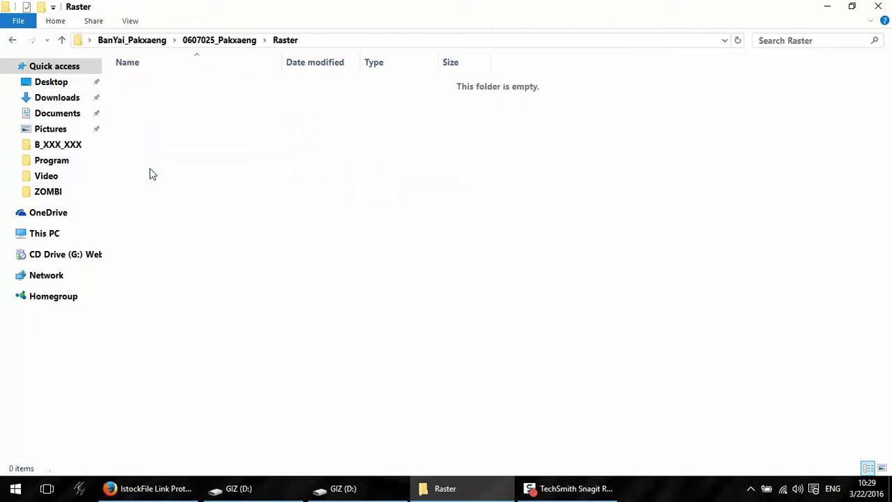
left_click(12, 41)
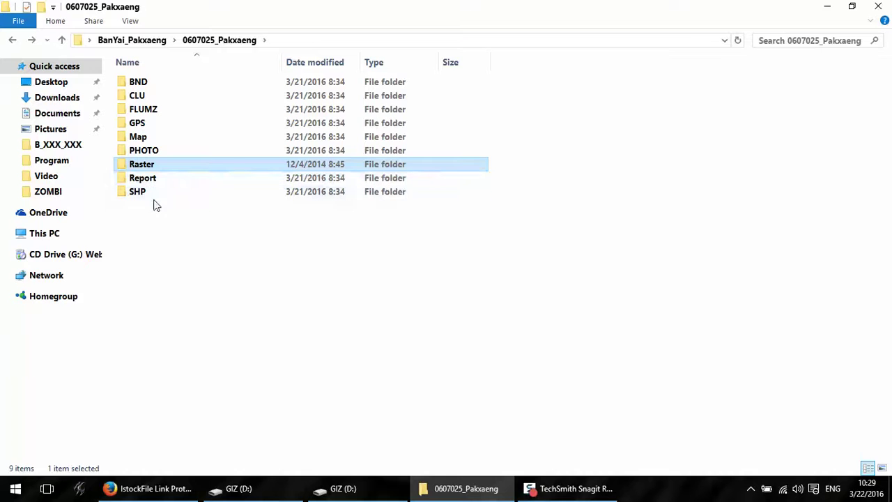
Step: Look over the Excel and Word files in the Report folder of 0607025_Pakxaeng and return to the parent folder
left_click(235, 198)
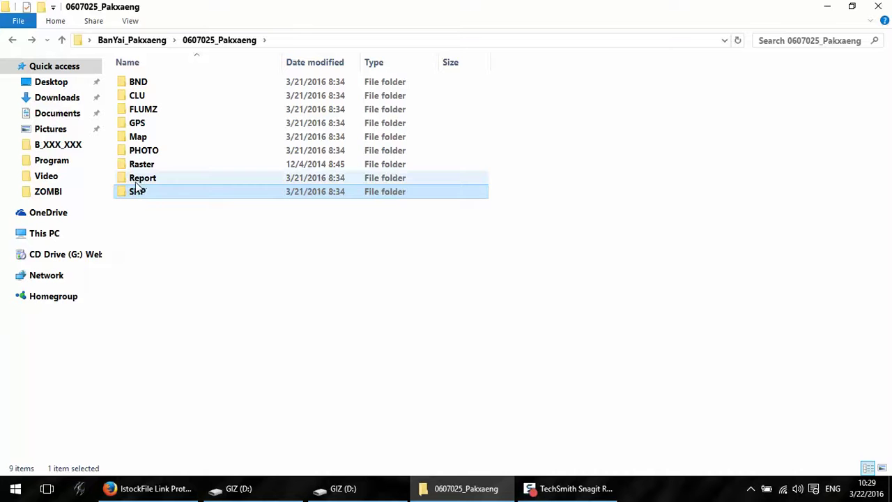
double_click(157, 179)
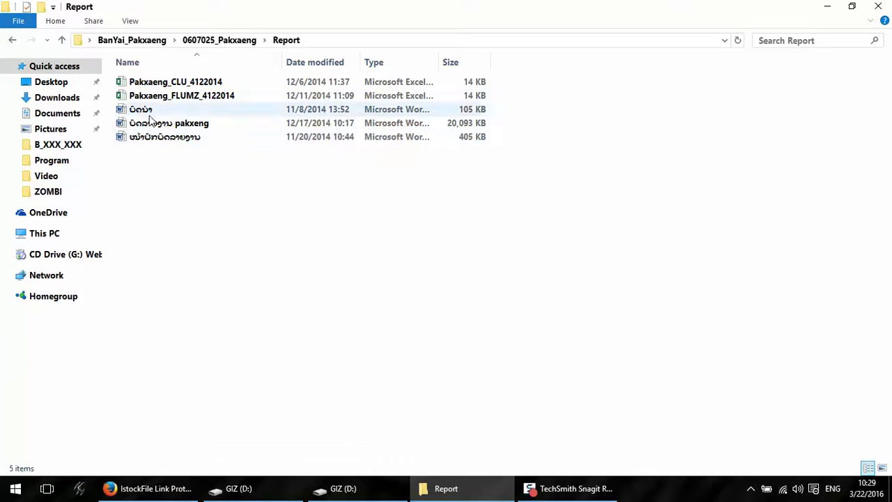
left_click(12, 40)
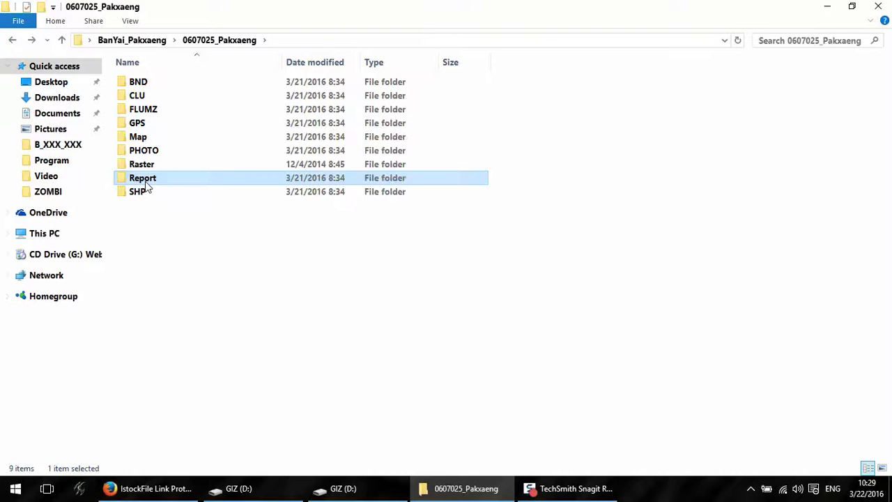
double_click(146, 185)
left_click(13, 41)
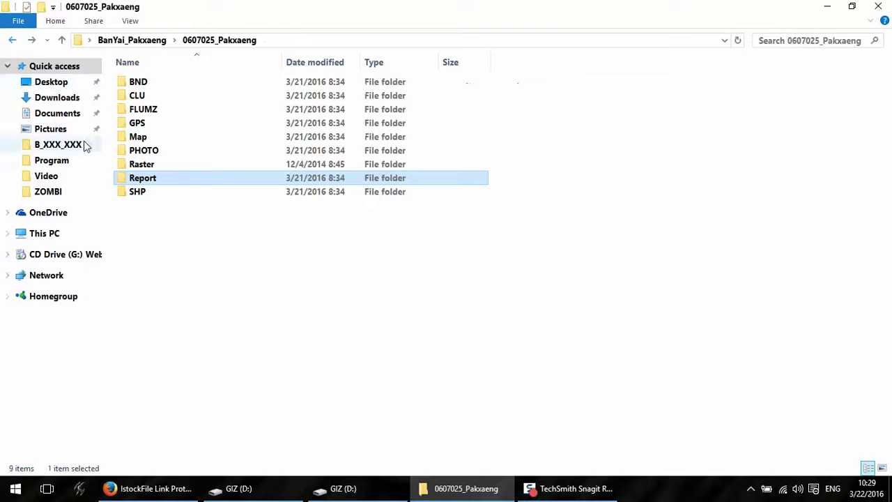
Step: Open the pakxeng report document from the Report folder in Word, skim its pages and headings, and close it
double_click(143, 178)
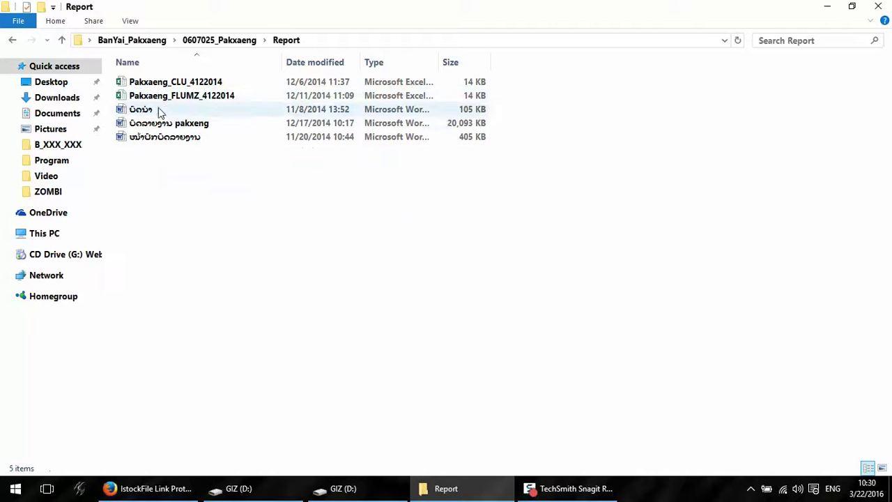
double_click(166, 124)
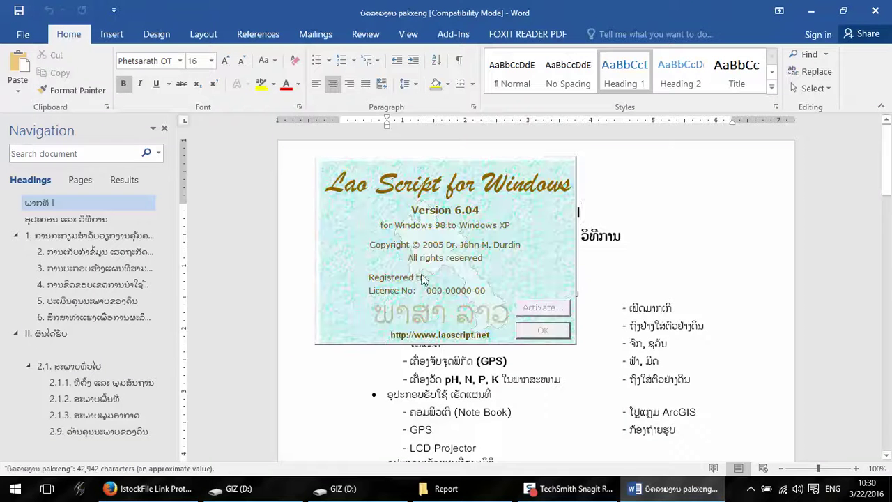
left_click_drag(886, 139, 886, 227)
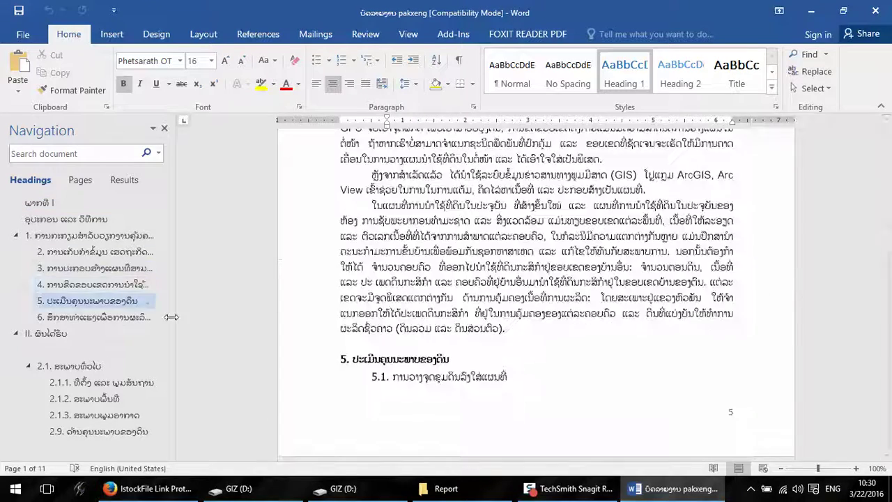
left_click(87, 317)
left_click(82, 384)
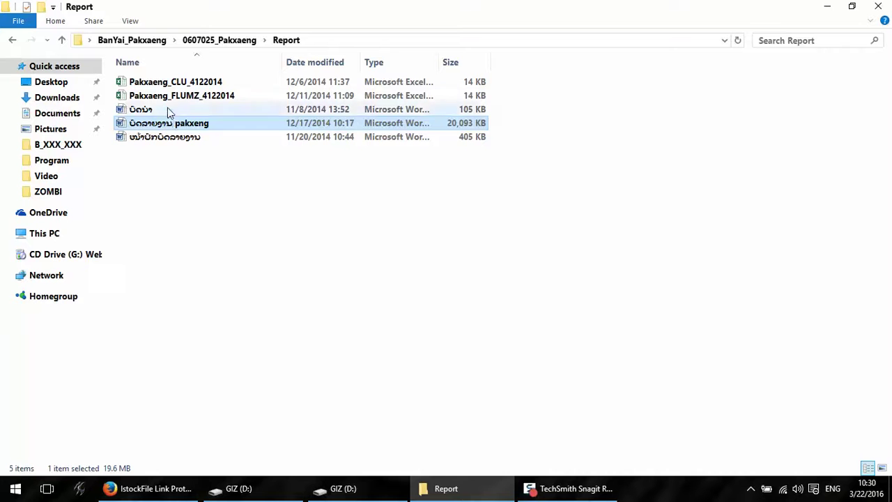
Step: Review the land-use area table in the Pakxaeng_CLU_4122014 workbook in Excel and close it without saving changes
left_click(172, 82)
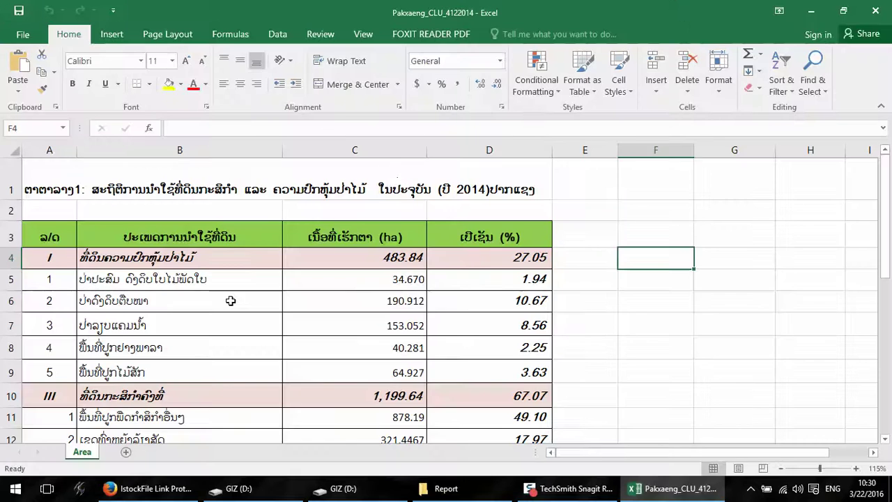
left_click(229, 299)
scroll(376, 287, "down", 4)
scroll(376, 287, "down", 4)
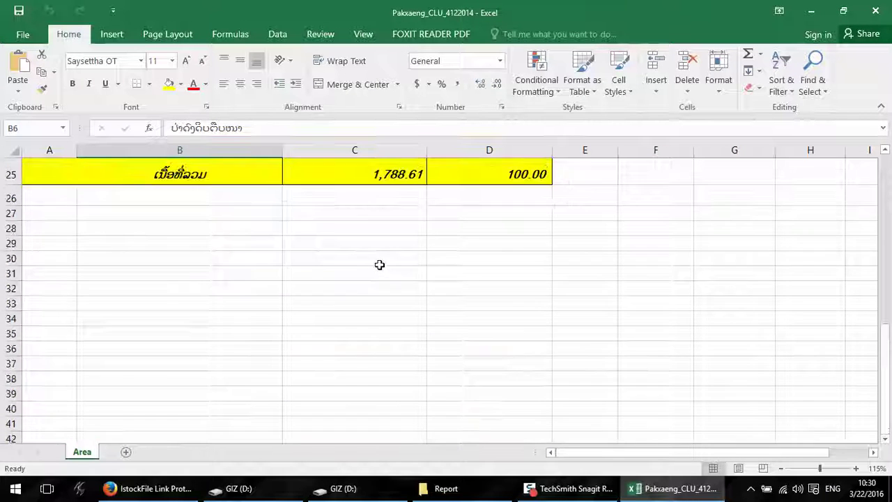
scroll(377, 287, "up", 5)
key("alt+F4")
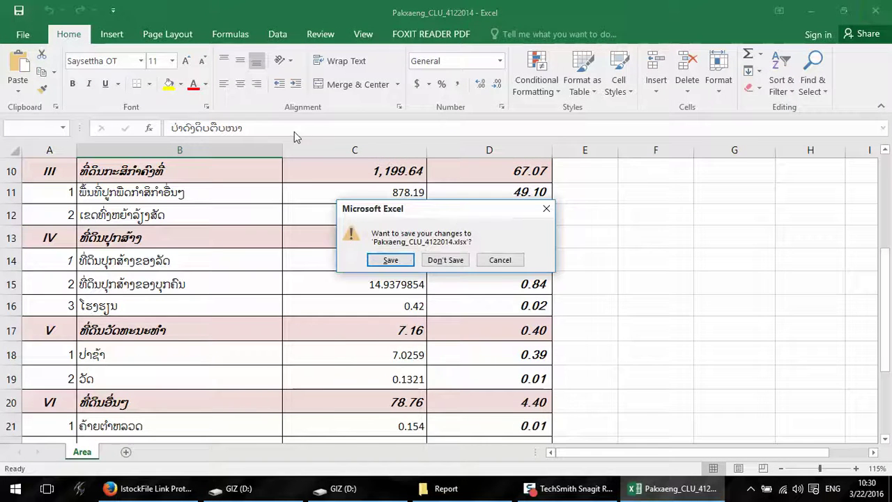
left_click(442, 262)
Step: Go back from the Report folder to the top level of BanYai_Pakxaeng and minimize its window
left_click(189, 98)
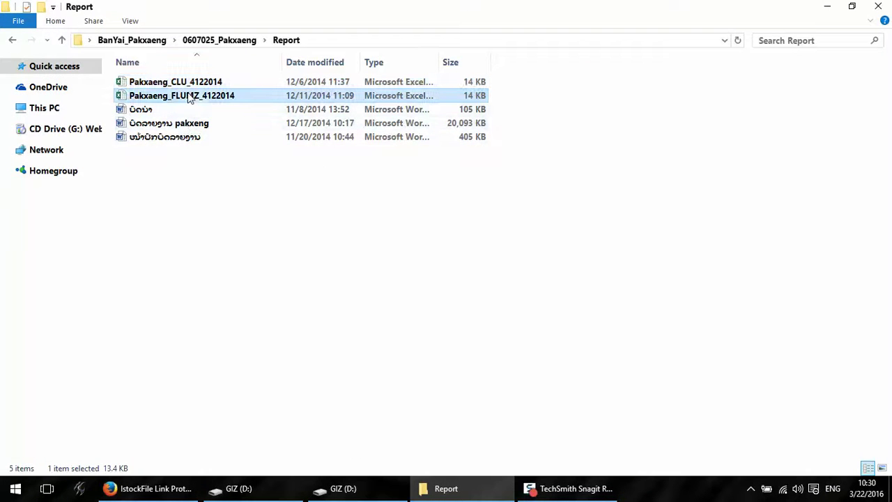
left_click(12, 39)
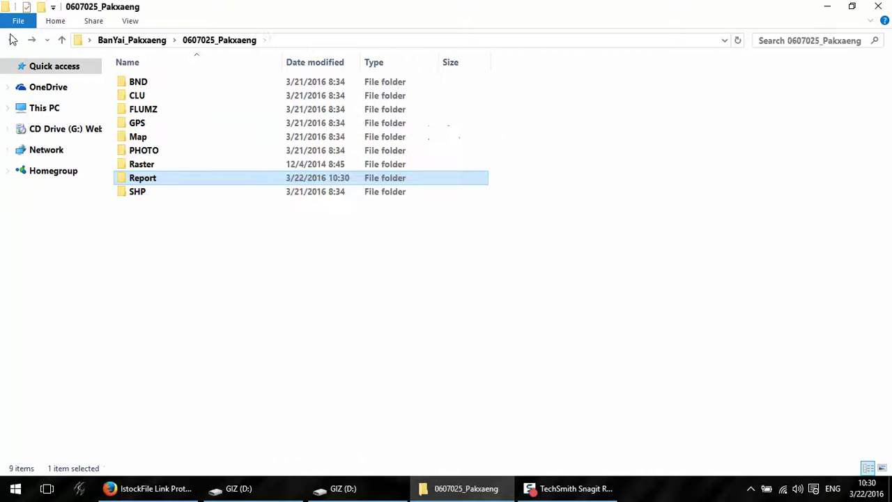
left_click(12, 40)
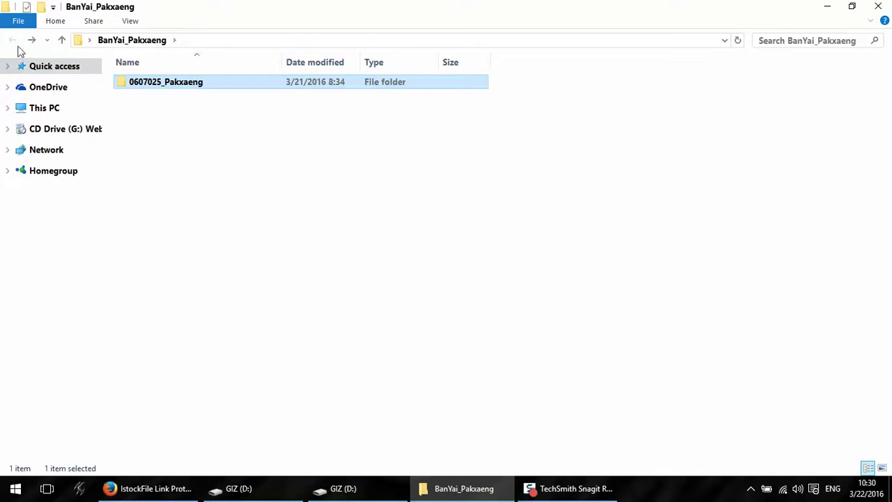
left_click(827, 7)
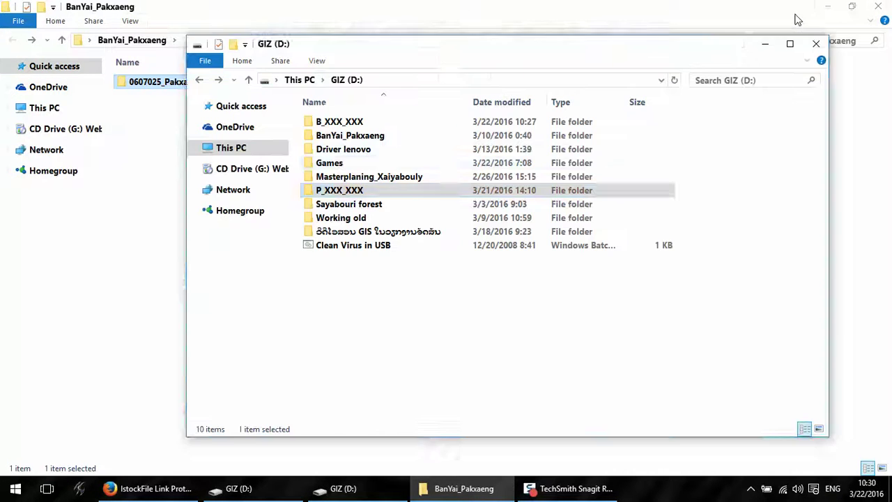
Step: Open the B_XXX_XXX folder on the GIZ (D:) drive and review its complete set of subfolders
left_click(344, 123)
double_click(344, 122)
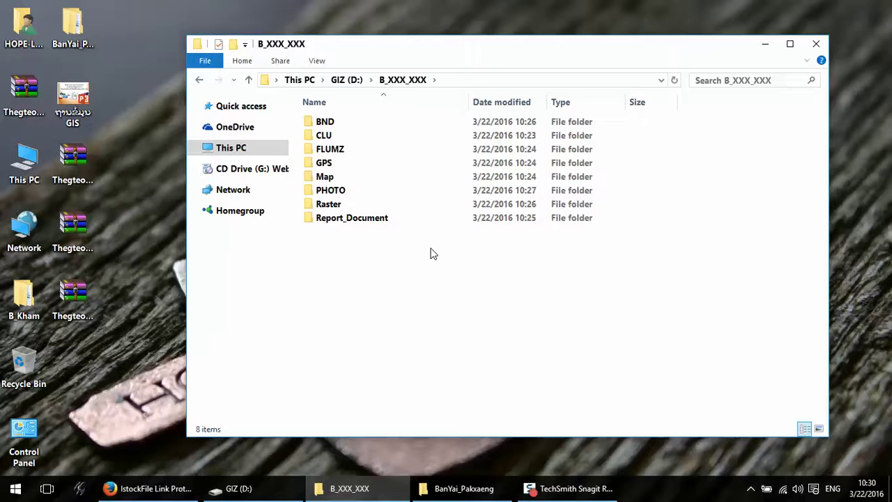
left_click_drag(808, 349, 294, 111)
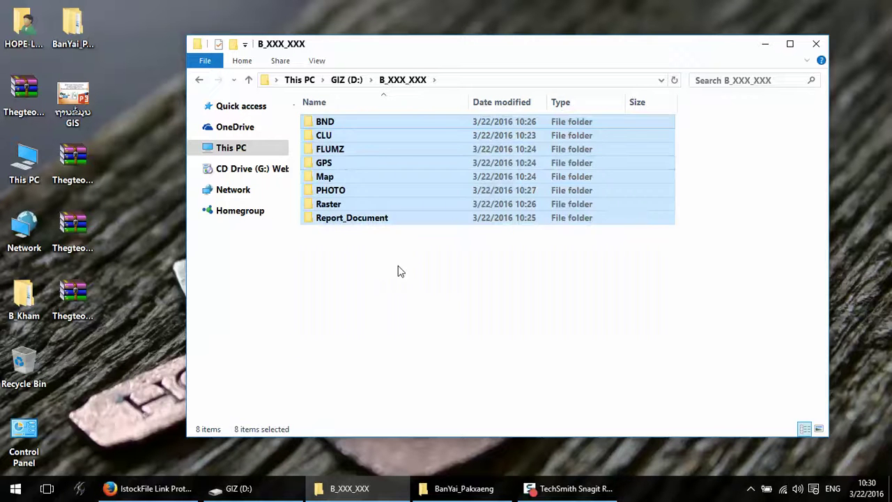
left_click(372, 270)
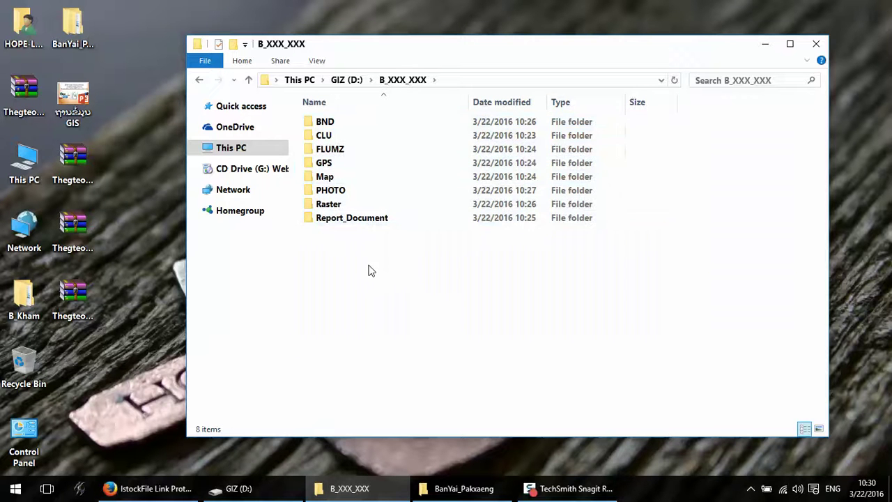
left_click(199, 82)
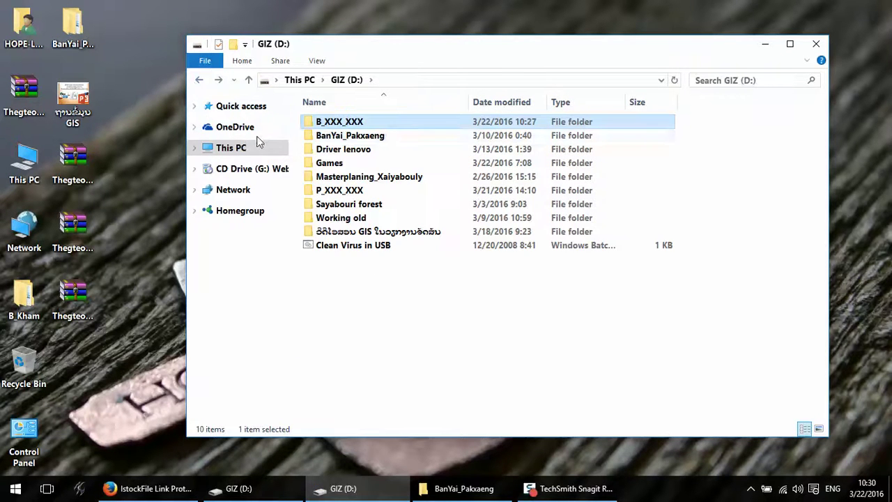
double_click(325, 121)
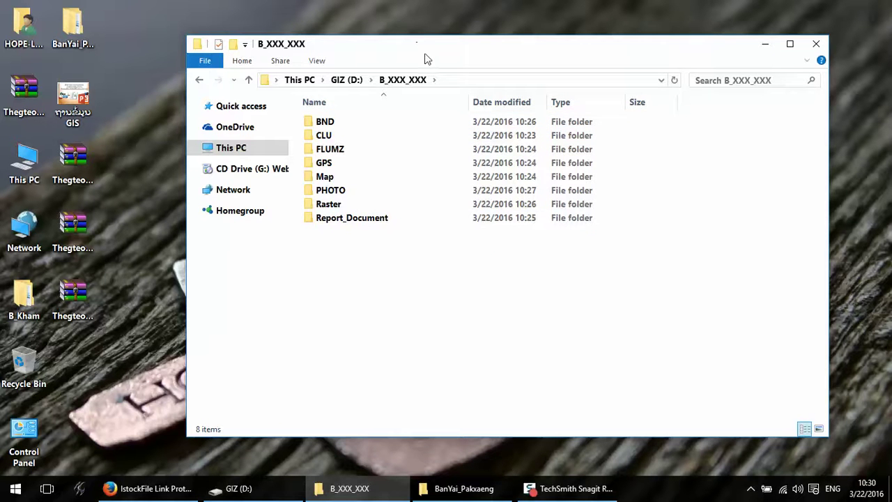
left_click_drag(427, 60, 385, 63)
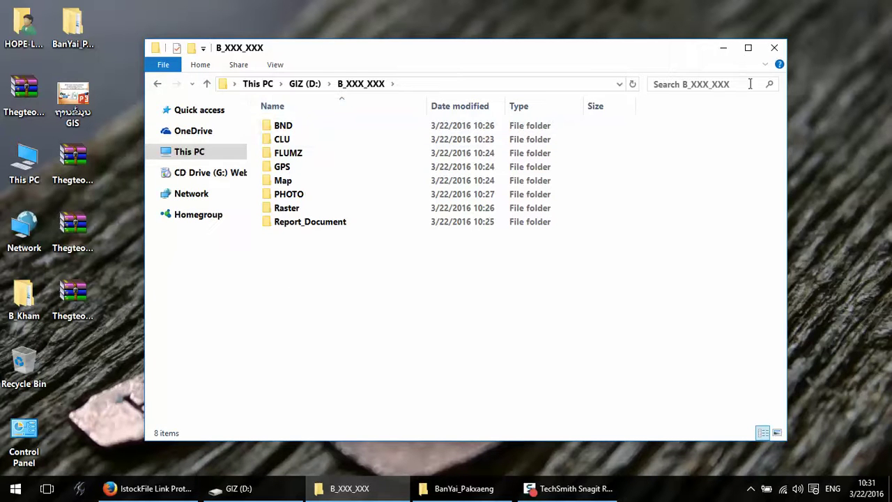
left_click(750, 487)
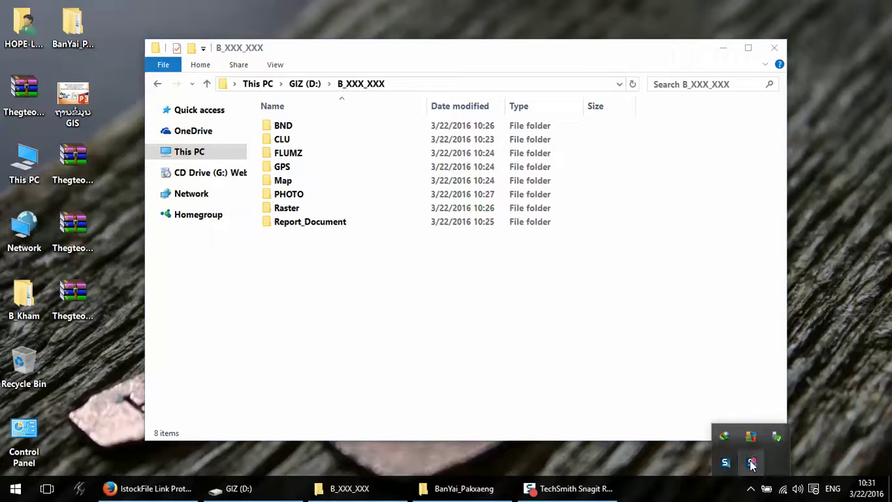